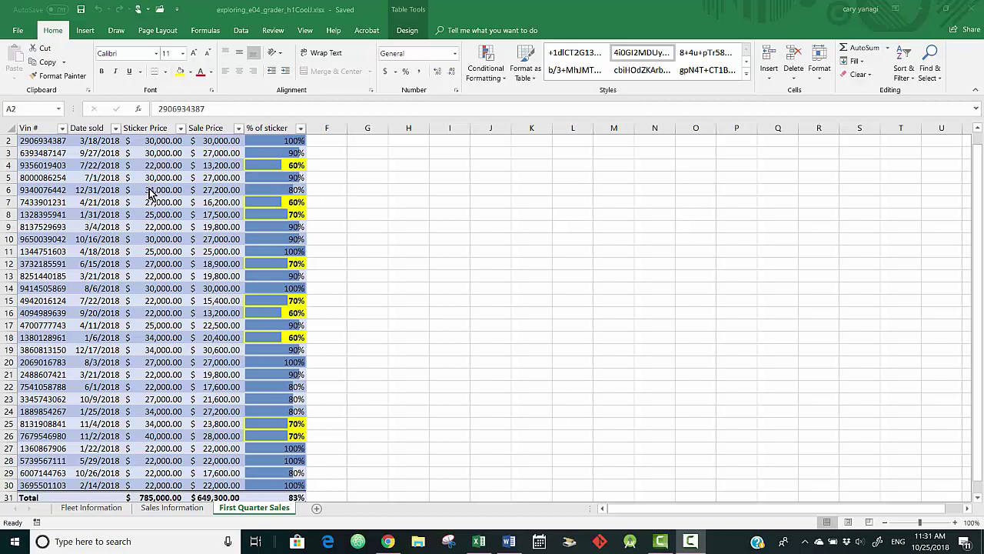
Step: Bring up the First Quarter Sales sheet with its Total row: 785,000.00 sticker, 649,300.00 sale, 83%
left_click(85, 512)
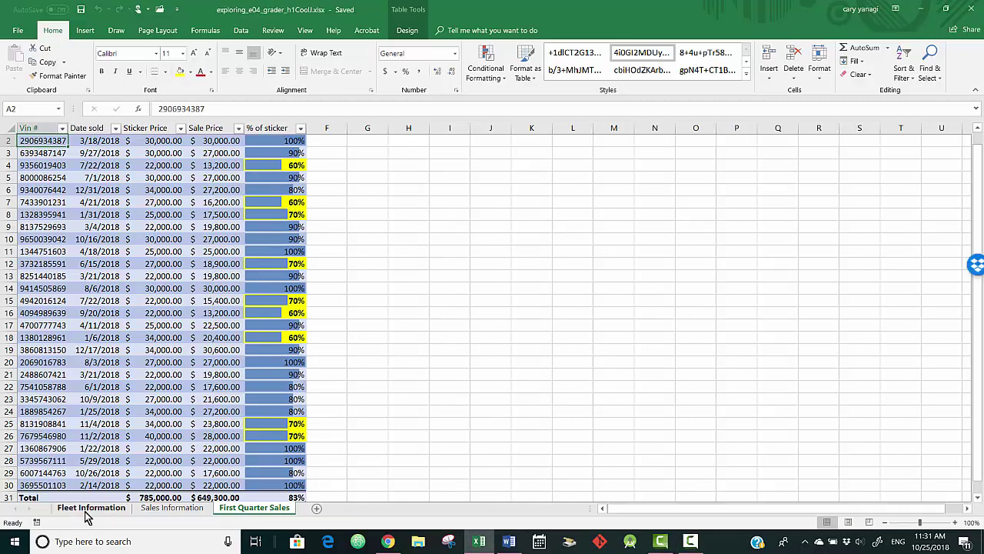
Step: Switch to the Fleet Information sheet and freeze its top header row
left_click(85, 512)
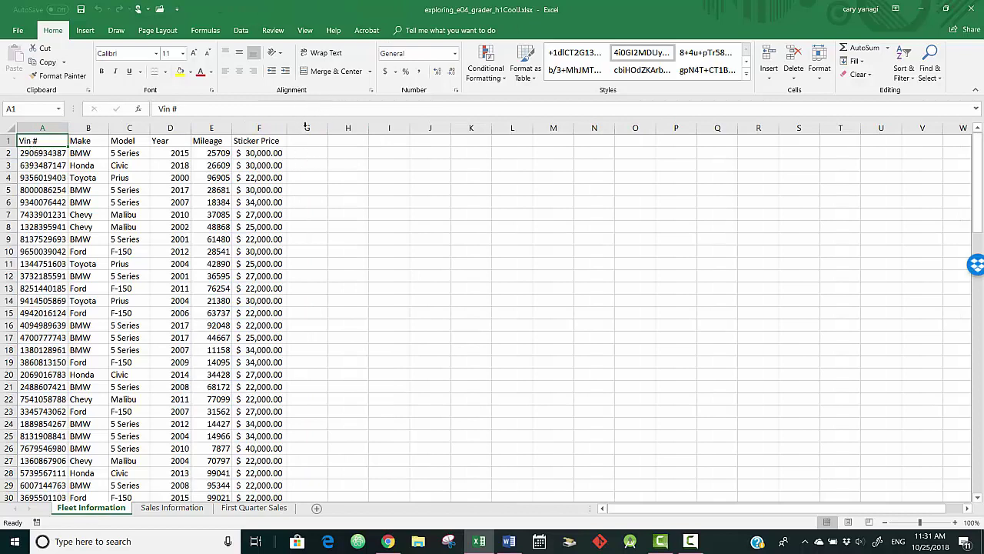
left_click(274, 32)
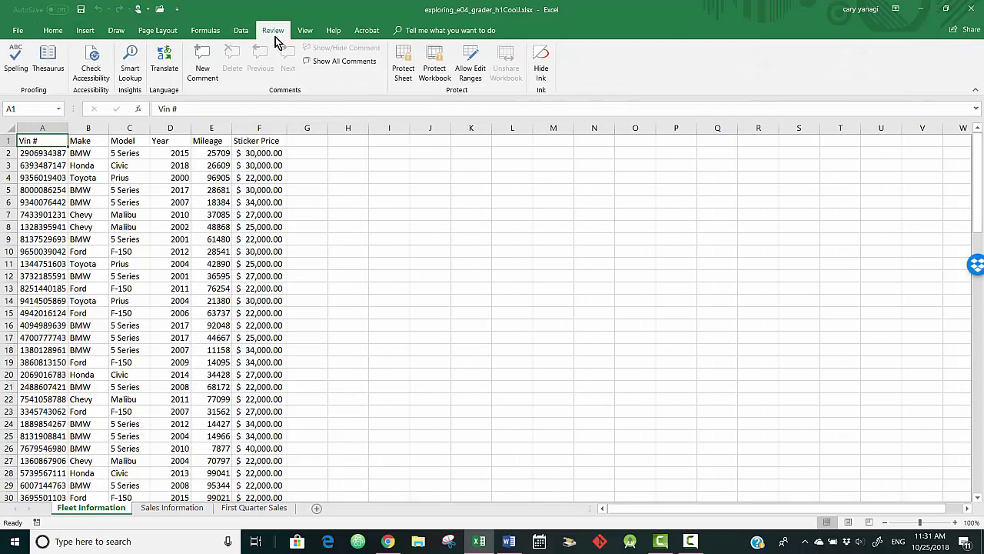
left_click(305, 31)
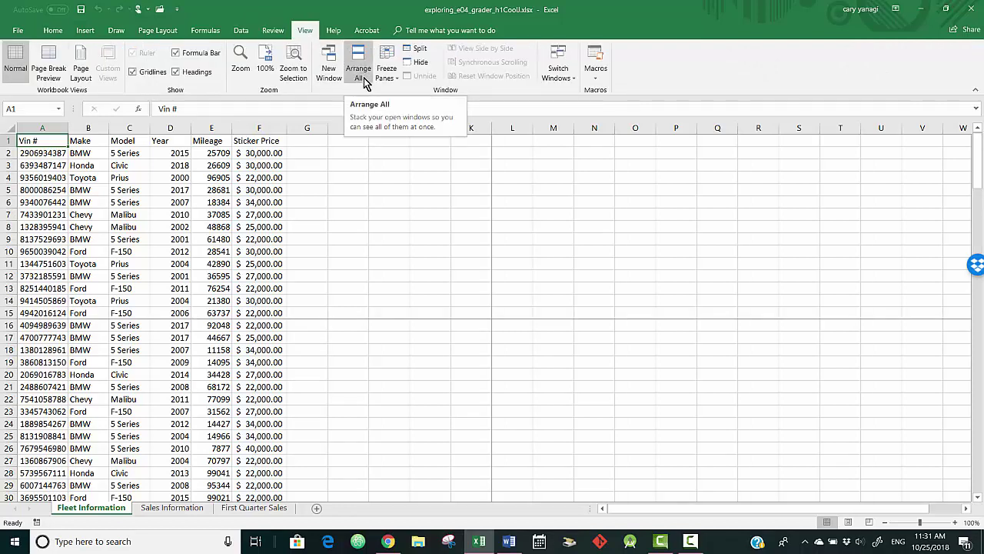
left_click(389, 63)
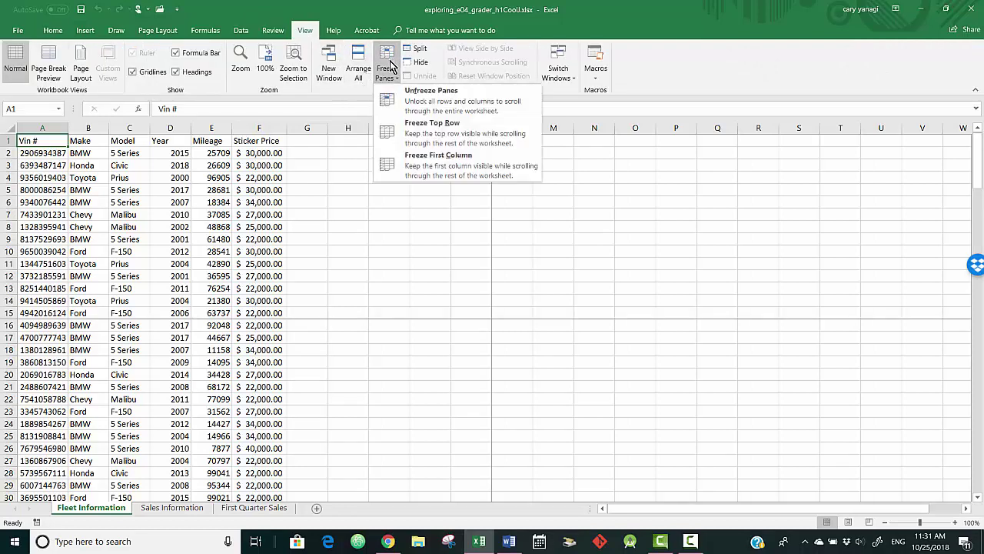
left_click(438, 134)
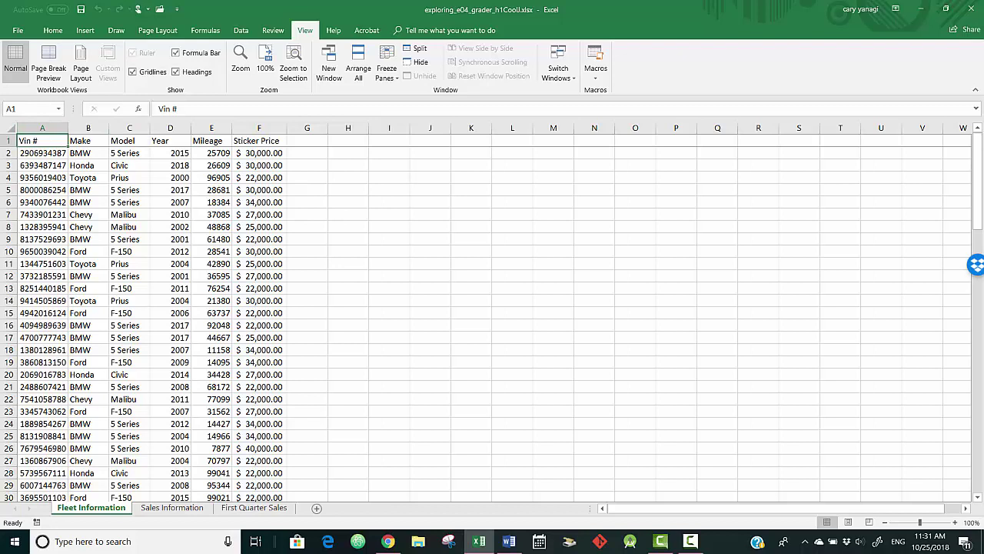
key("F10")
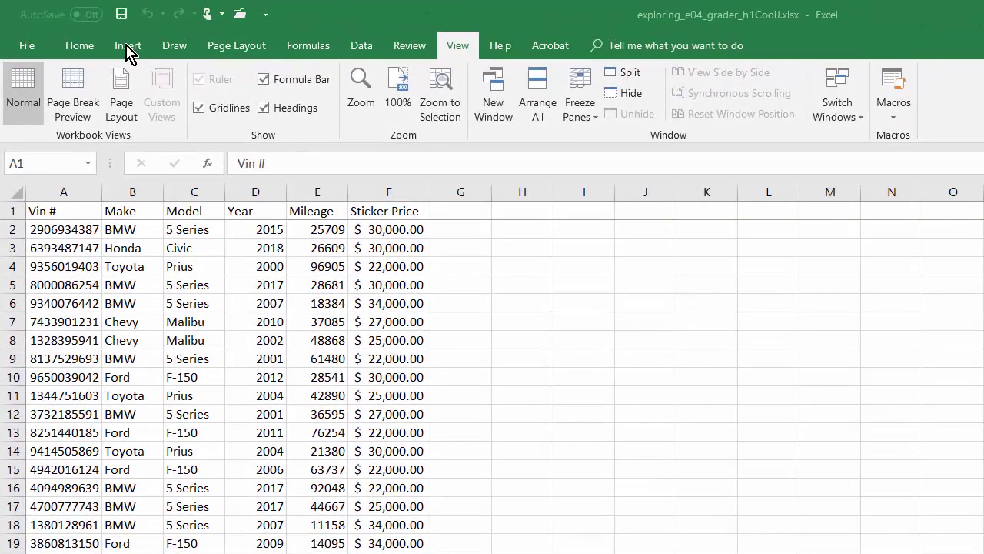
Step: Turn the vehicle data A1:F104 into a table with headers named Inventory
left_click(128, 48)
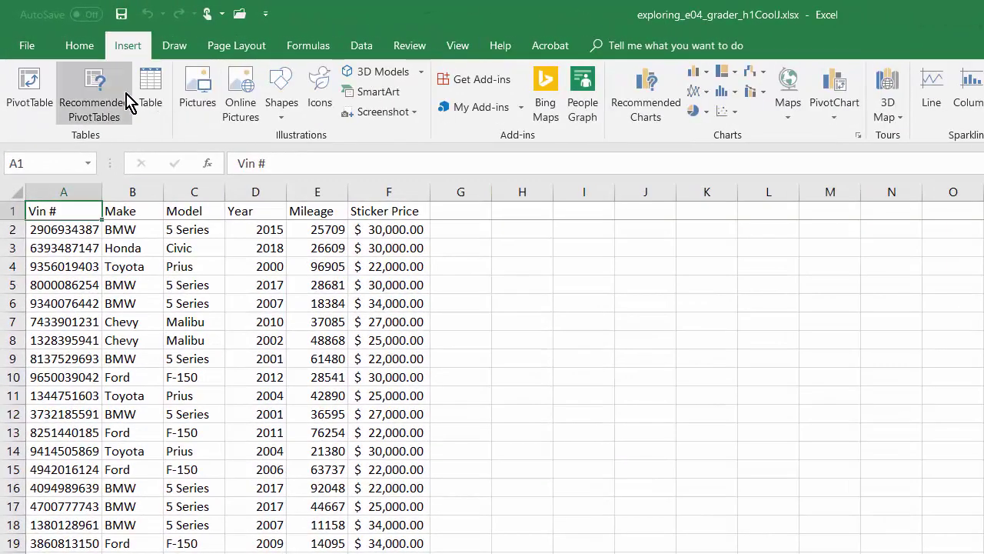
left_click(151, 92)
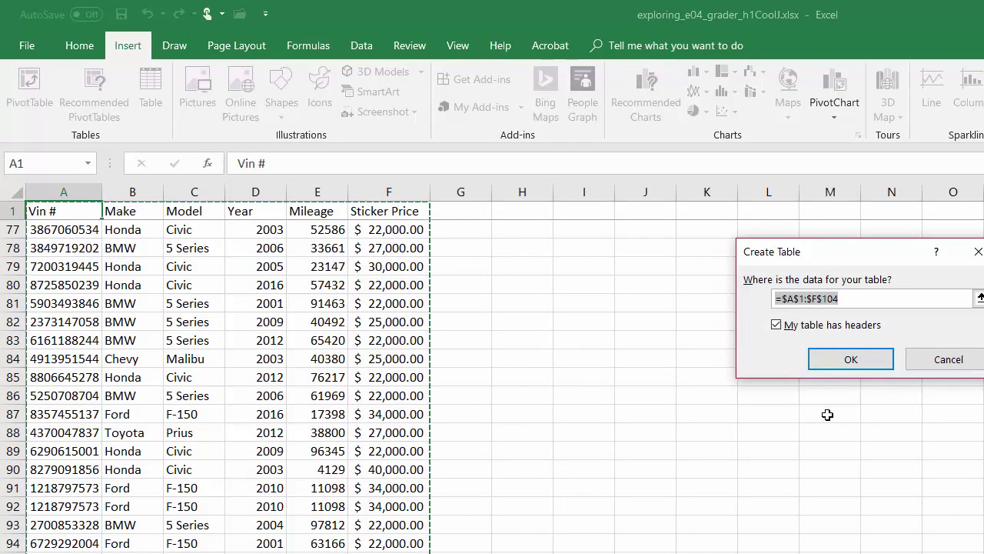
left_click(864, 360)
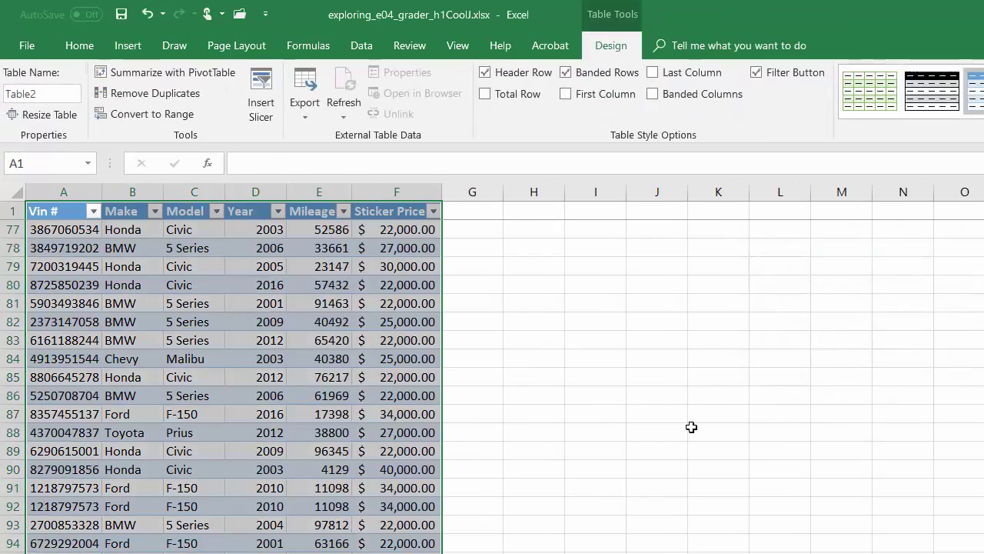
double_click(35, 93)
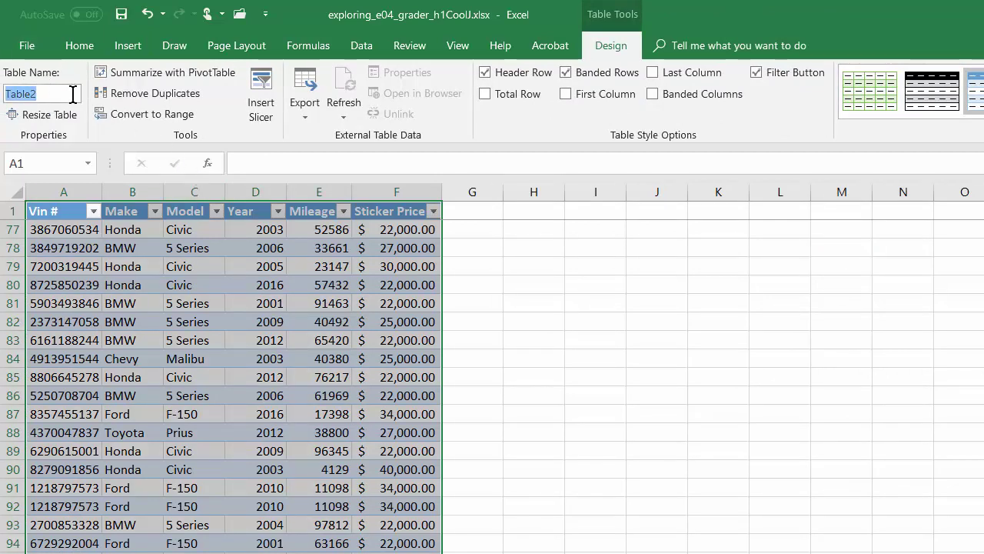
type("Inven")
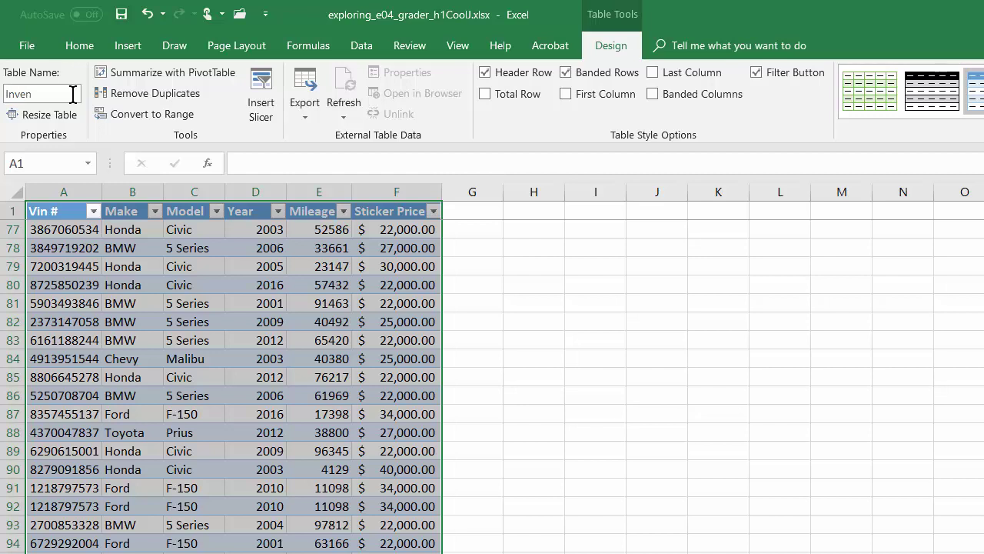
type("tory")
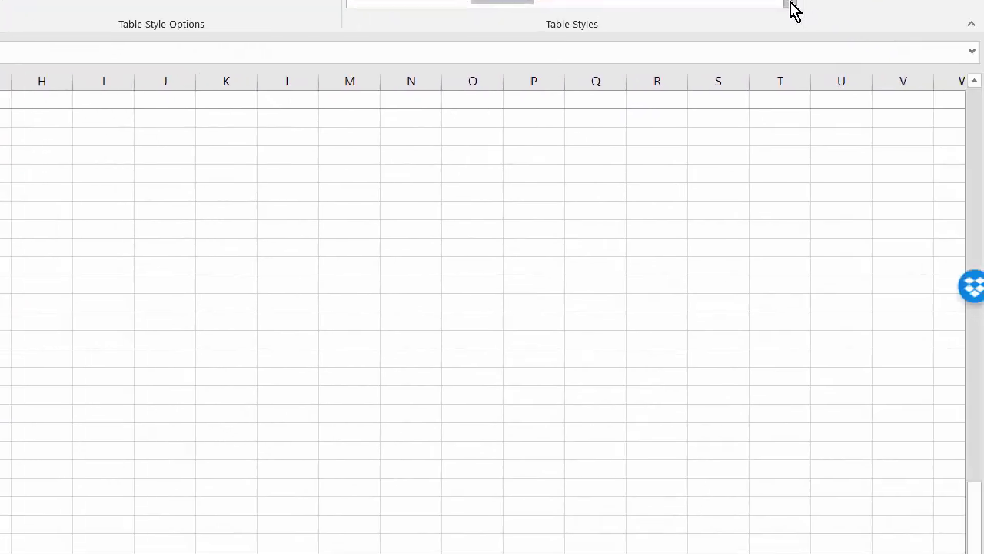
Step: Style the Inventory table with Gold, Table Style Medium 19
left_click(791, 4)
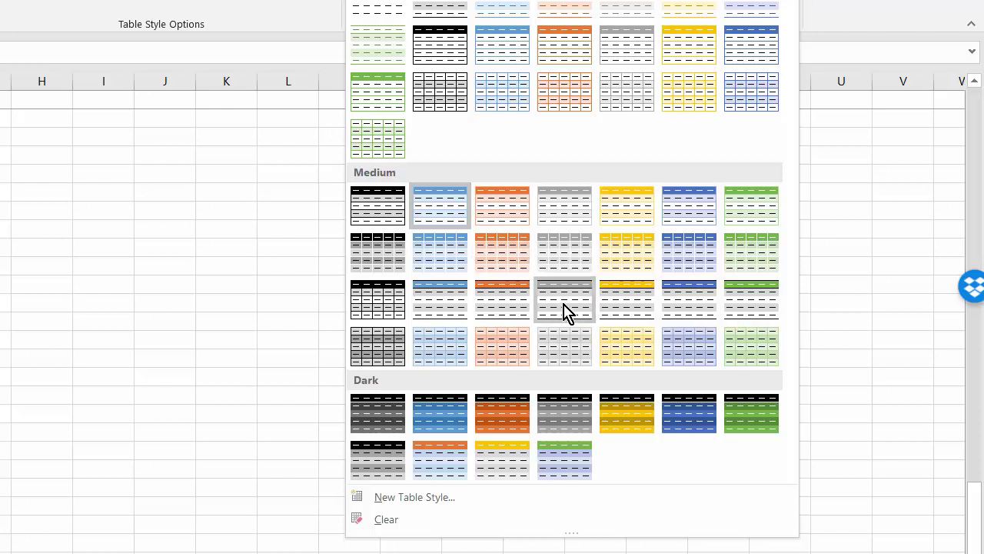
left_click(625, 309)
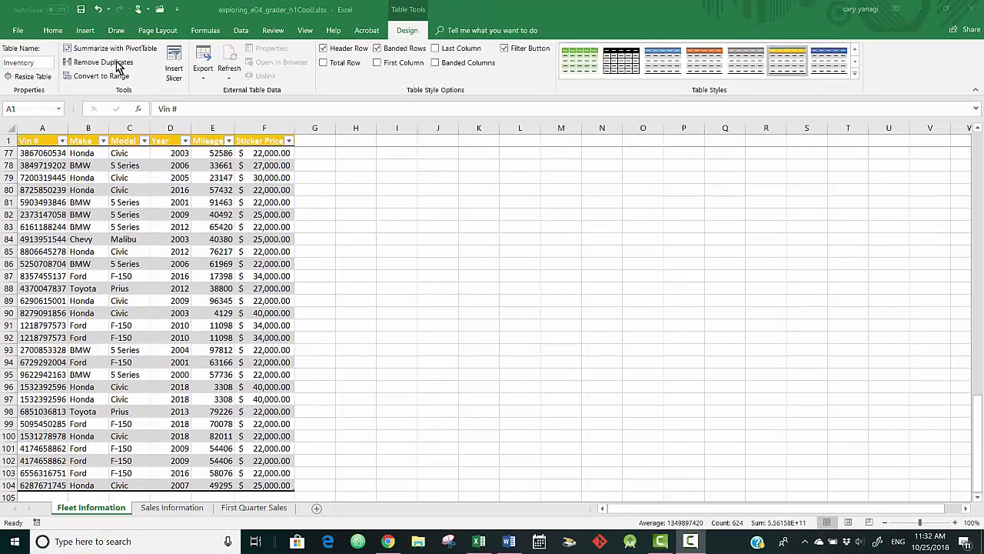
left_click(119, 68)
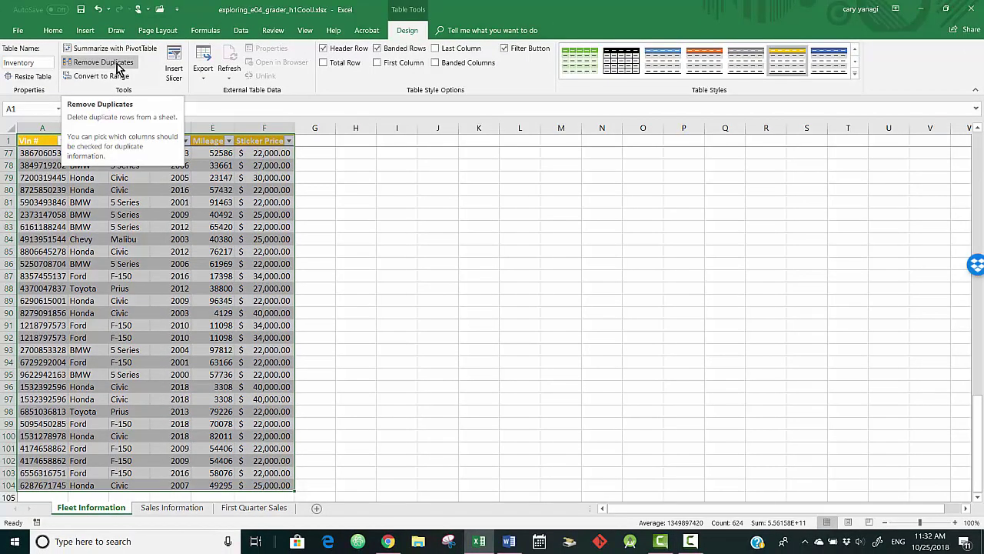
Step: Remove the 3 duplicate vehicle rows from Inventory, comparing all columns
left_click(119, 67)
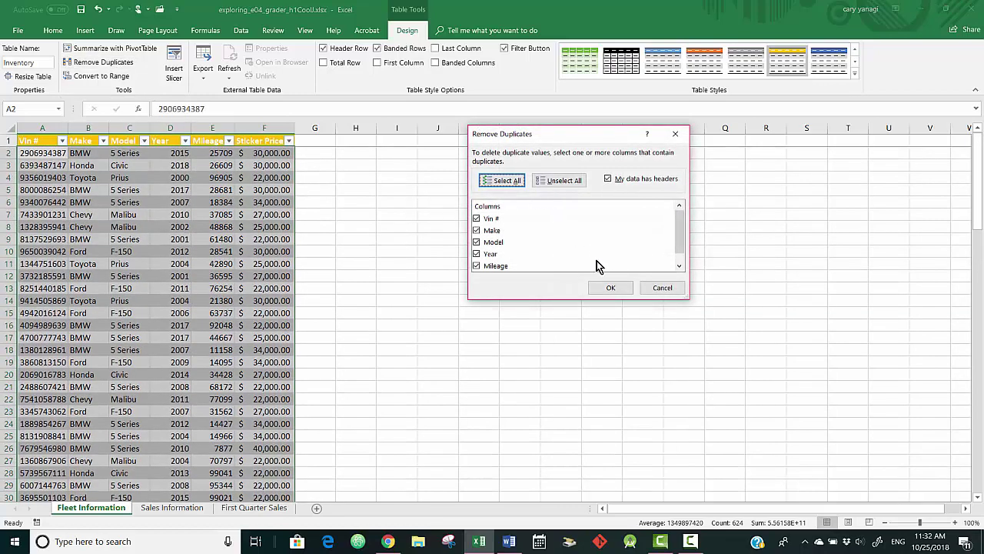
left_click(609, 289)
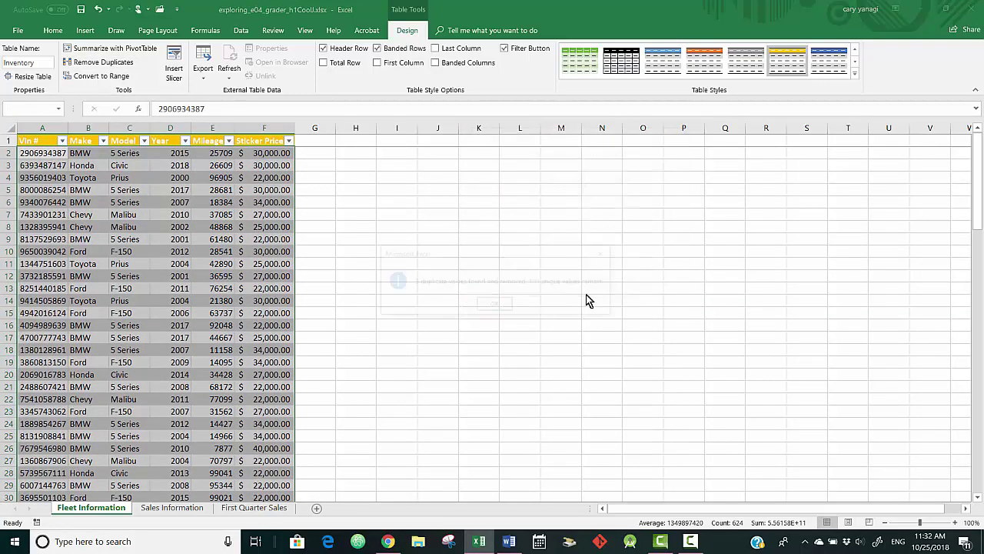
left_click(495, 307)
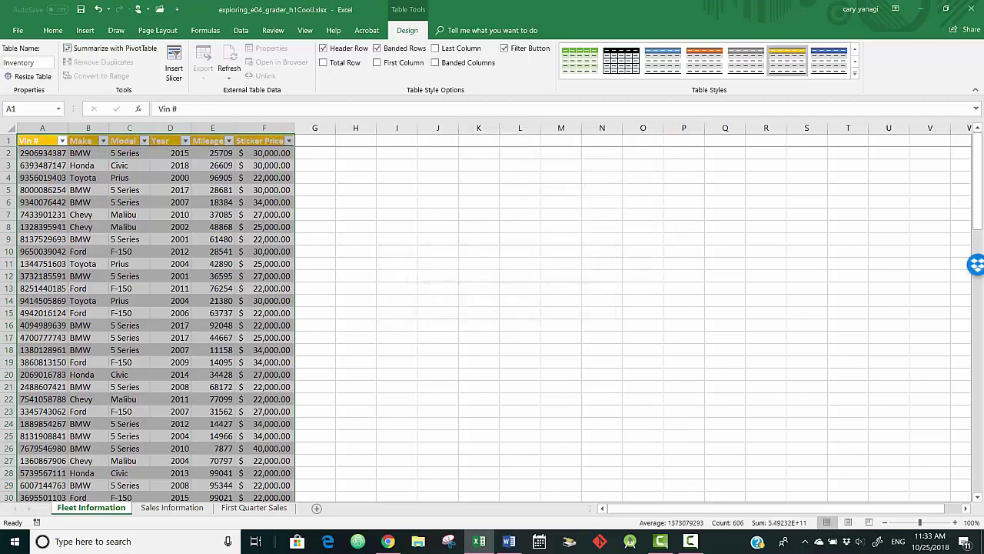
key("alt+Tab")
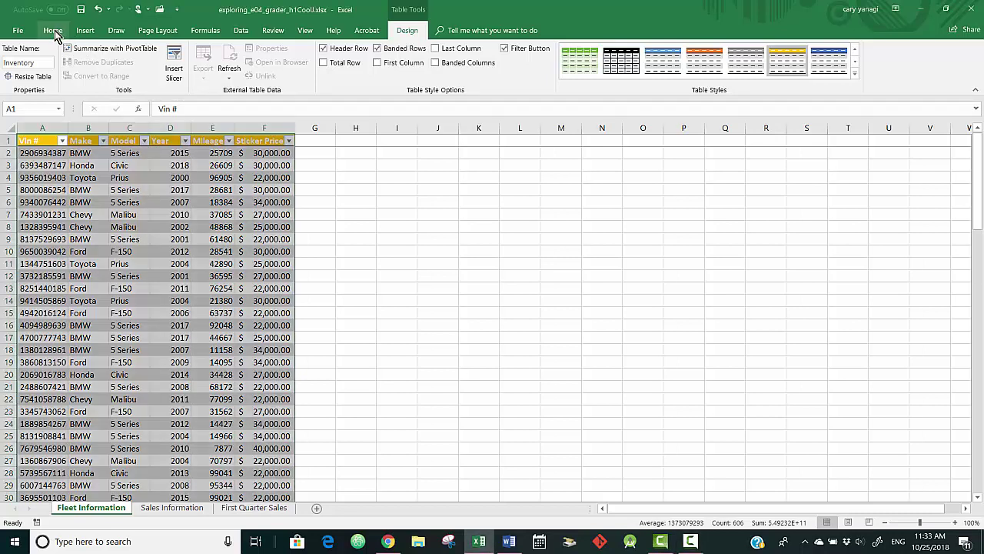
Step: Select the Inventory rows and start a custom sort by Make A to Z
left_click(241, 31)
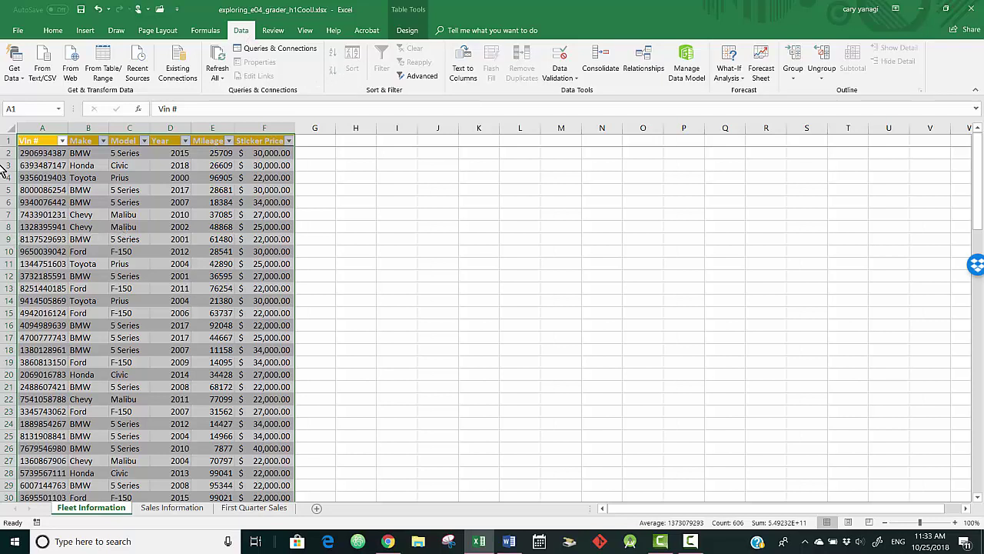
left_click_drag(38, 141, 246, 471)
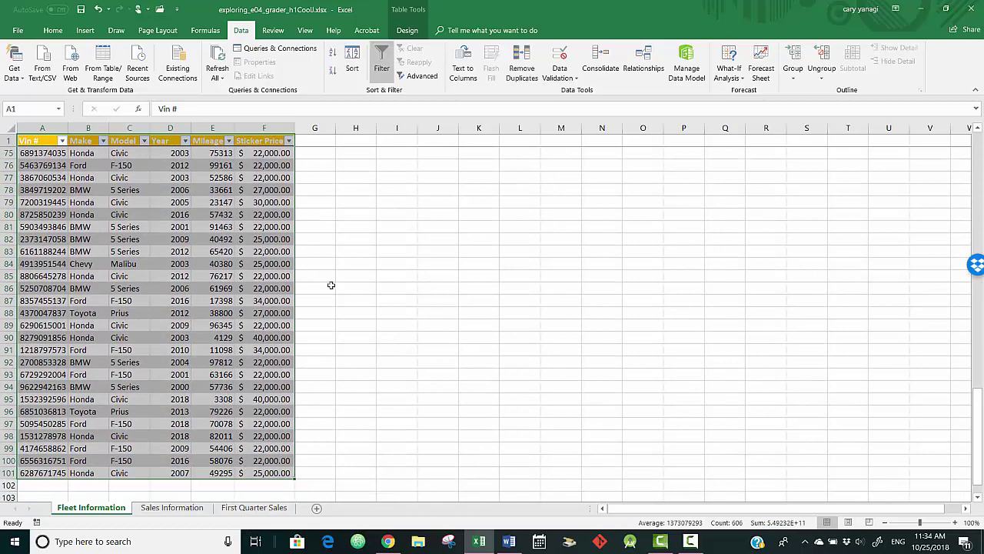
left_click(352, 62)
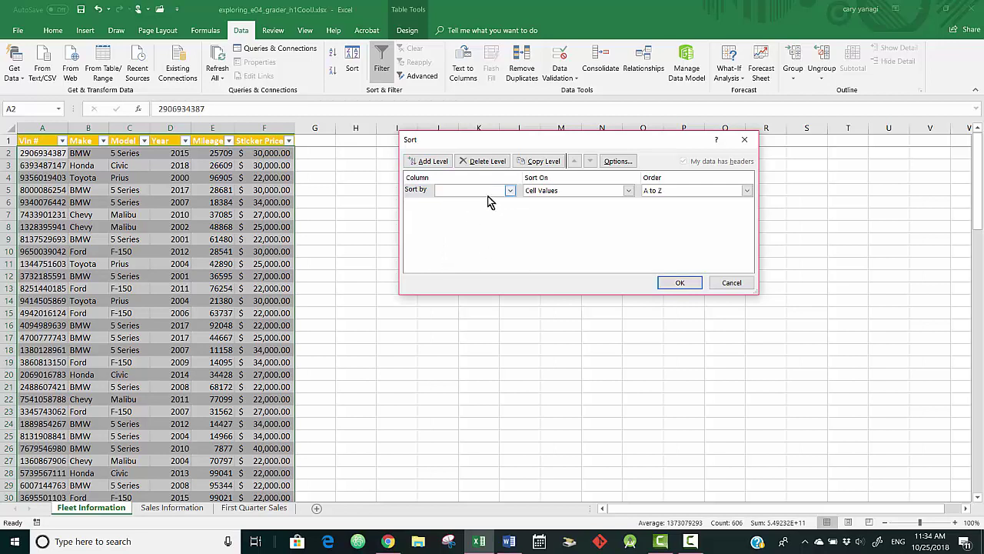
left_click(509, 191)
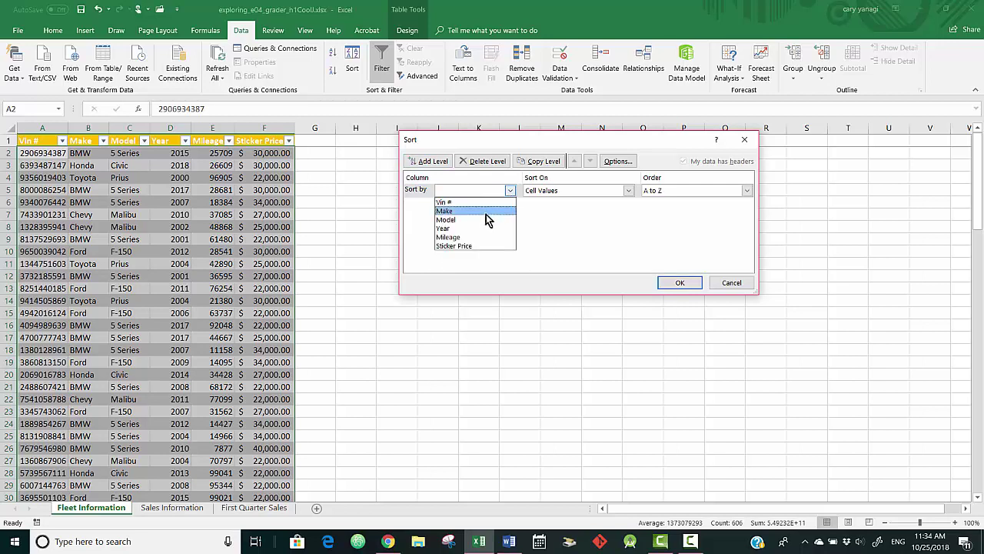
left_click(477, 210)
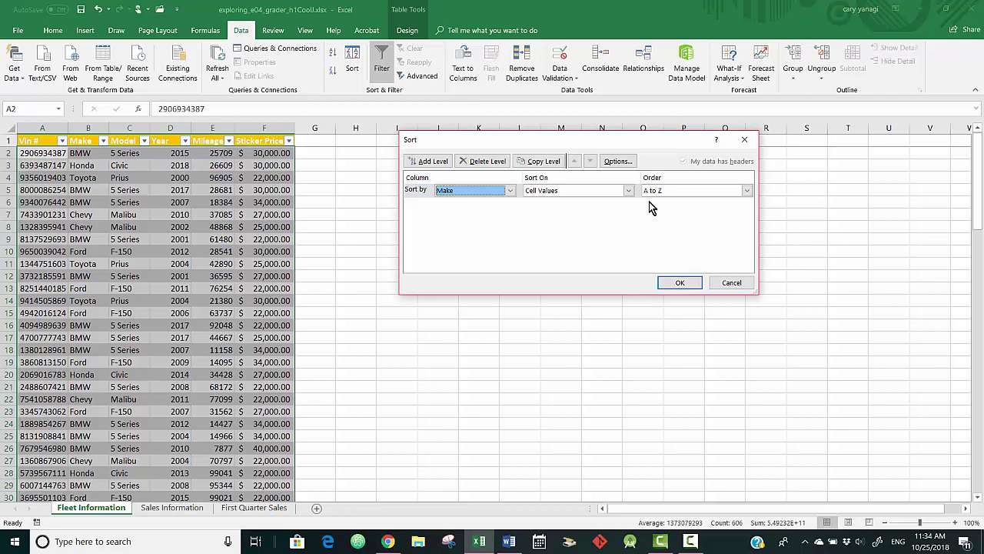
Step: Add Year and Sticker Price sort levels, smallest to largest, and apply the sort
left_click(442, 163)
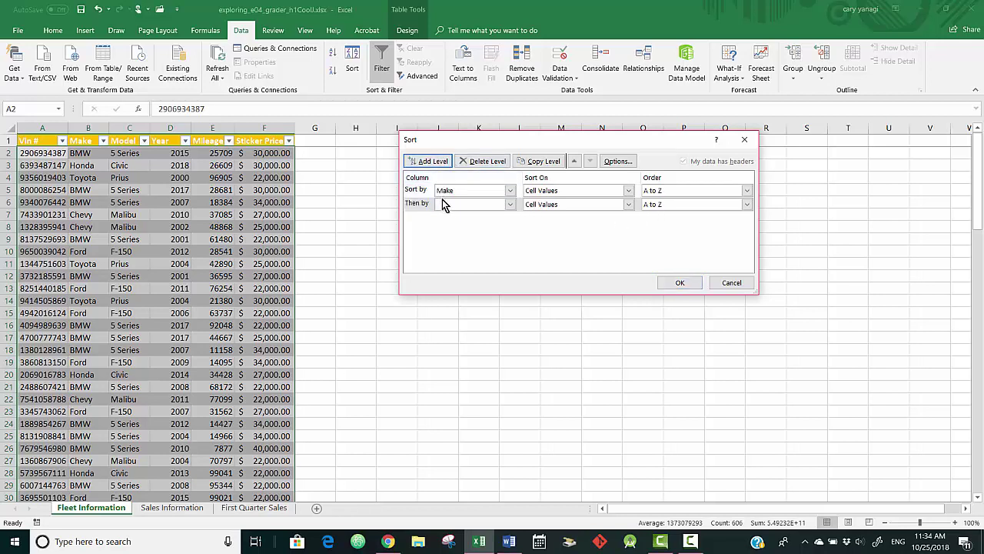
left_click(491, 182)
left_click(510, 205)
left_click(484, 243)
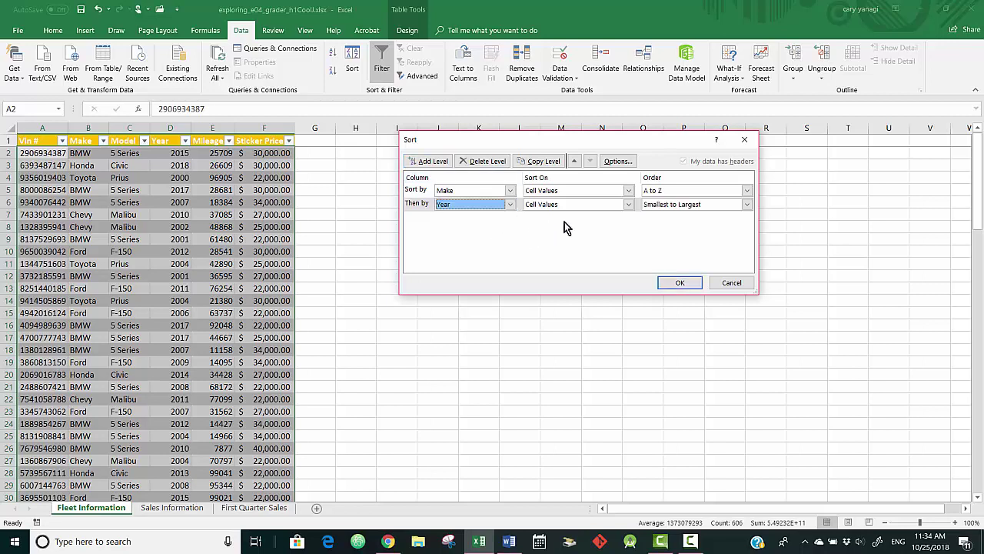
left_click(436, 162)
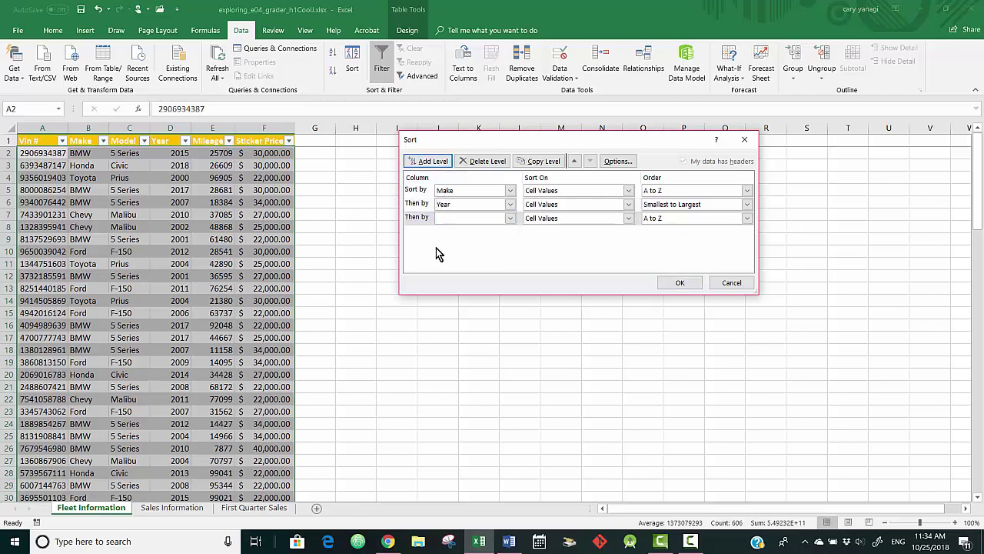
left_click(510, 219)
left_click(490, 278)
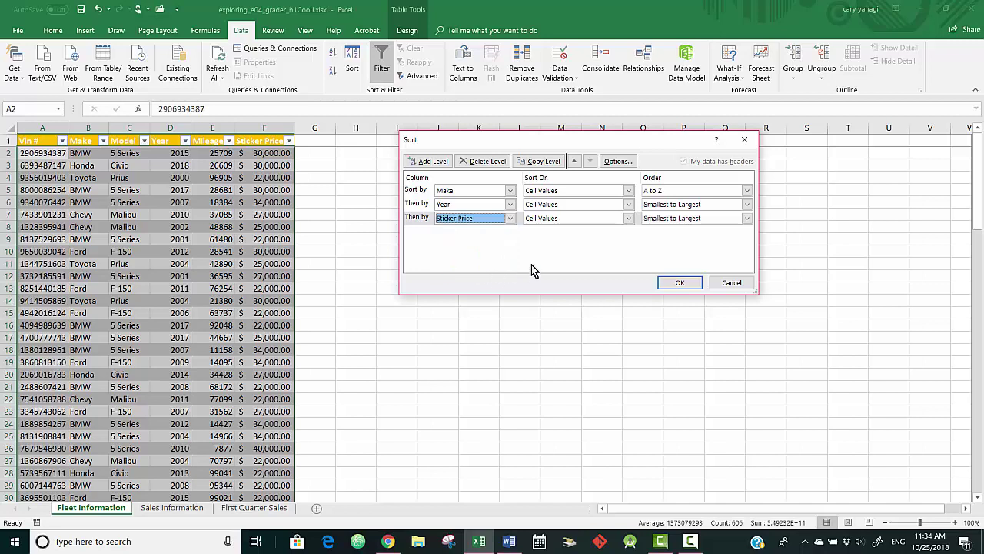
left_click(679, 282)
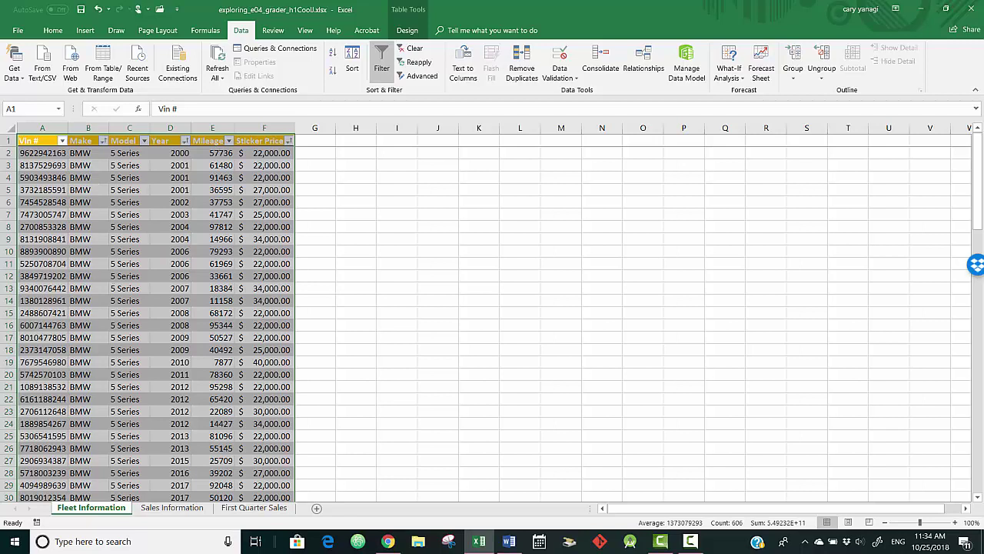
Step: Set row 1 ($1:$1) to repeat at the top of every printed page
key("alt+p")
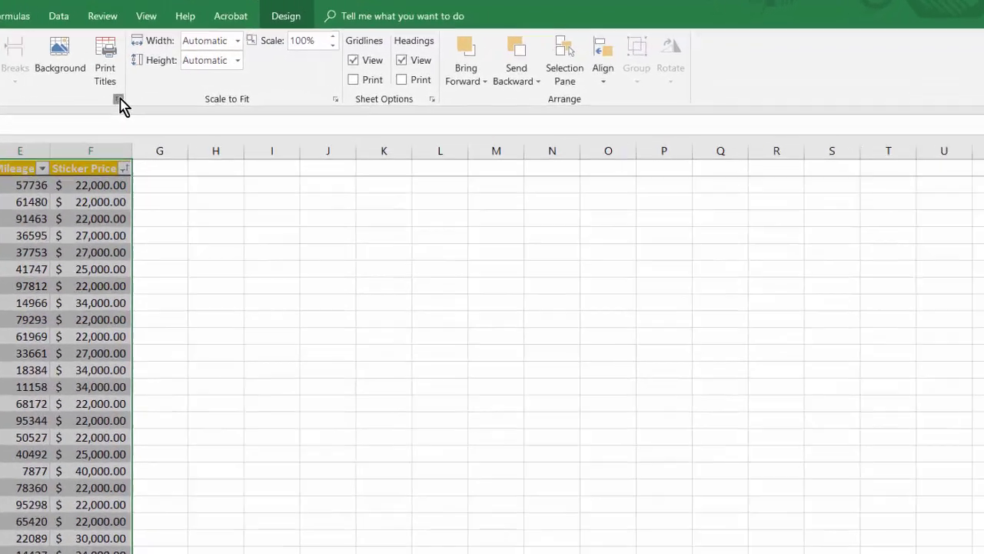
left_click(119, 100)
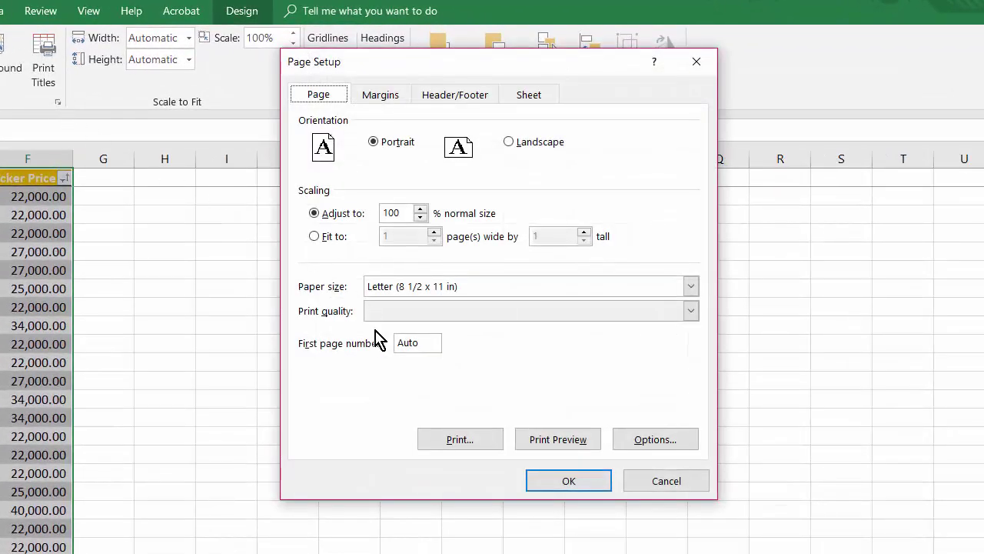
left_click(528, 96)
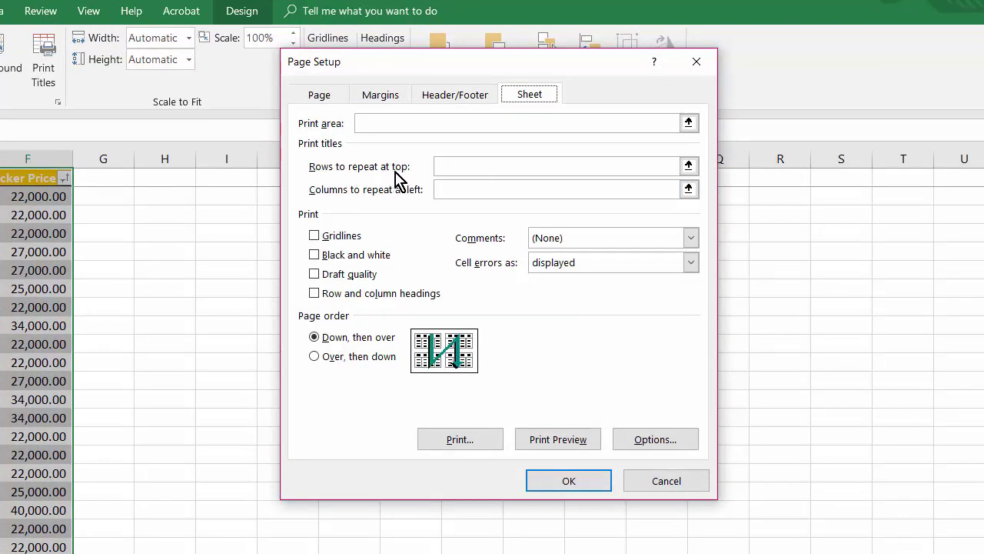
left_click(492, 165)
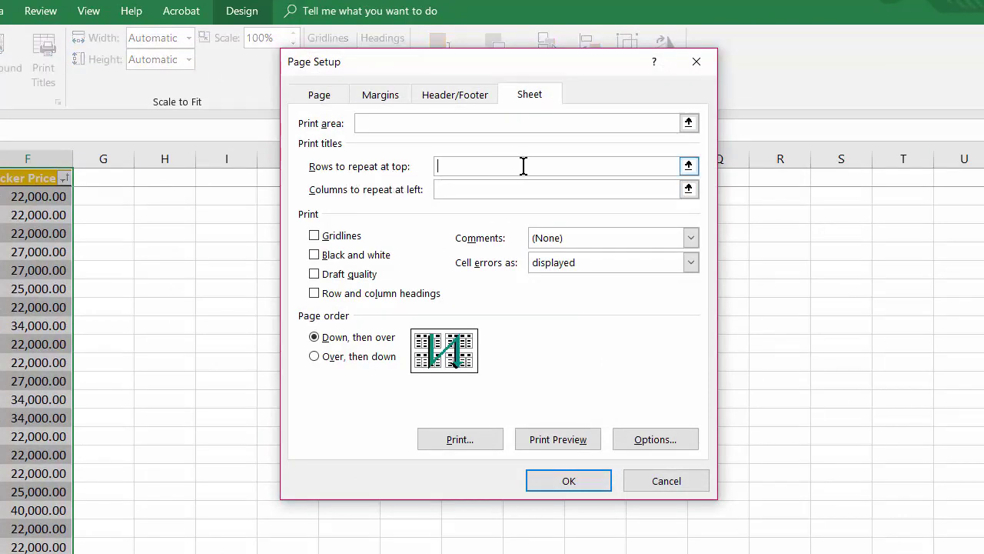
left_click(689, 166)
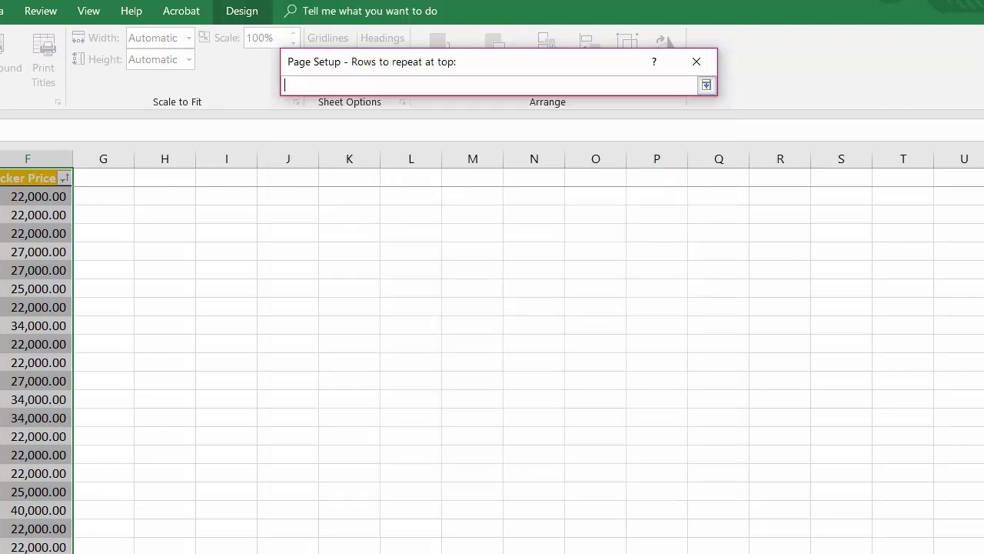
left_click(103, 177)
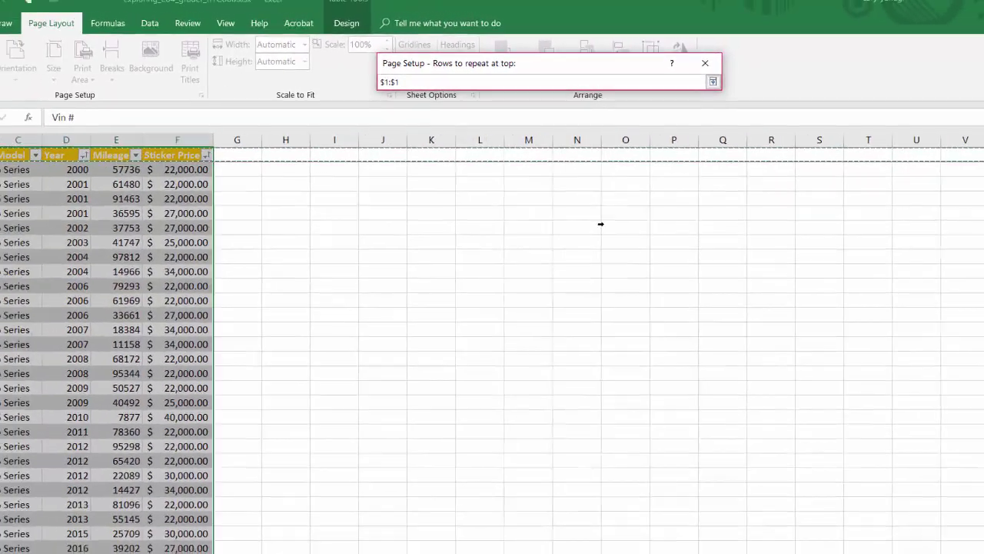
key("Return")
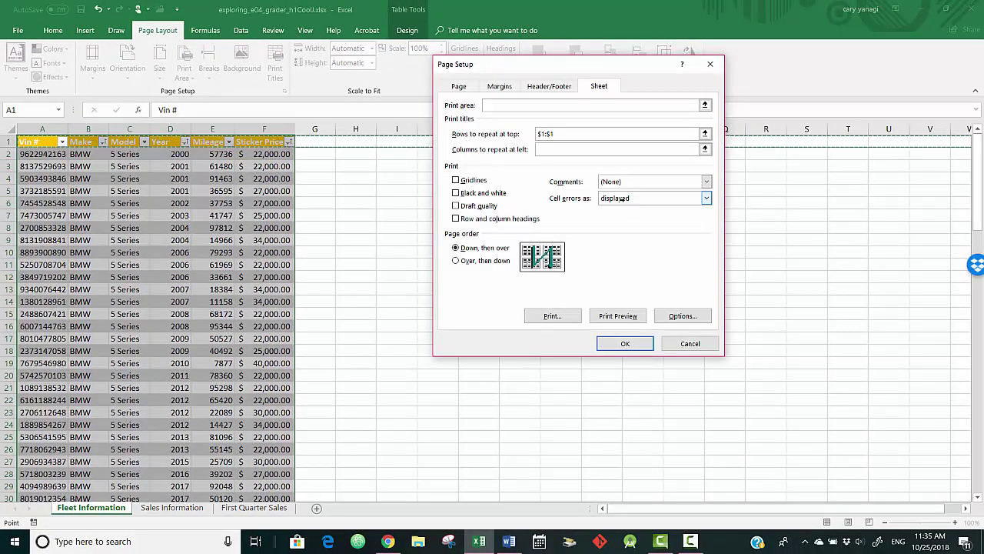
left_click(626, 346)
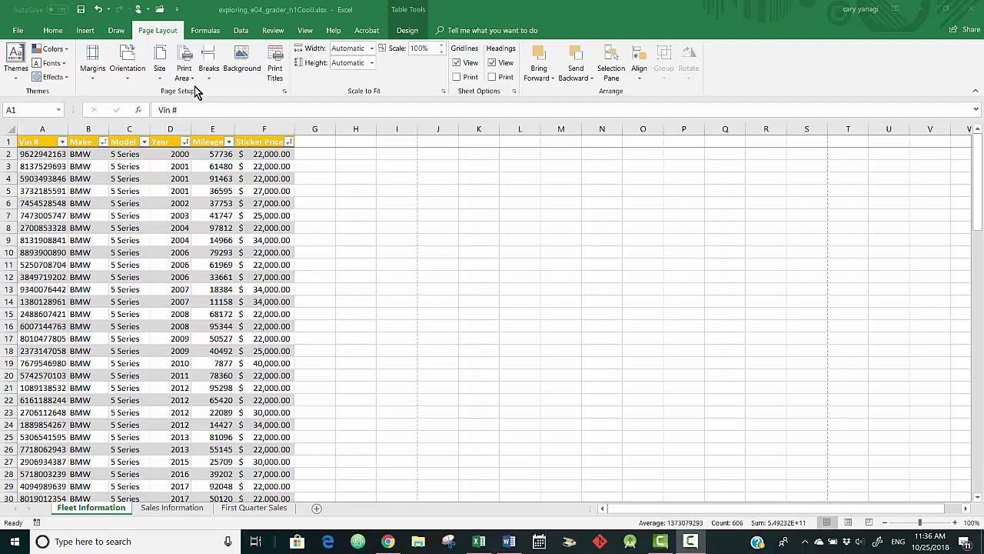
Step: Insert page breaks above row 34 (Chevy) and row 46 (Ford)
scroll(165, 237, "down", 2)
scroll(165, 236, "down", 7)
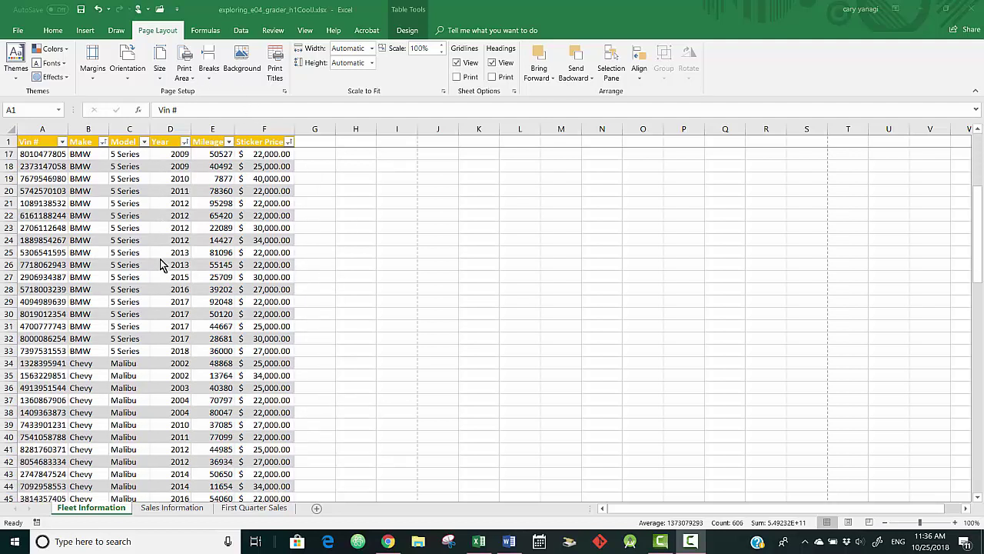
scroll(160, 268, "up", 1)
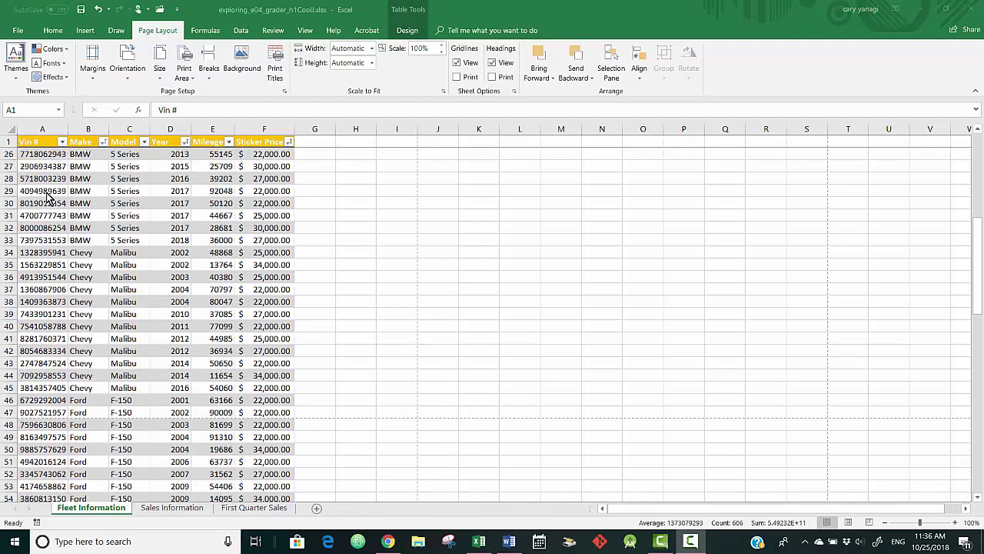
left_click(36, 256)
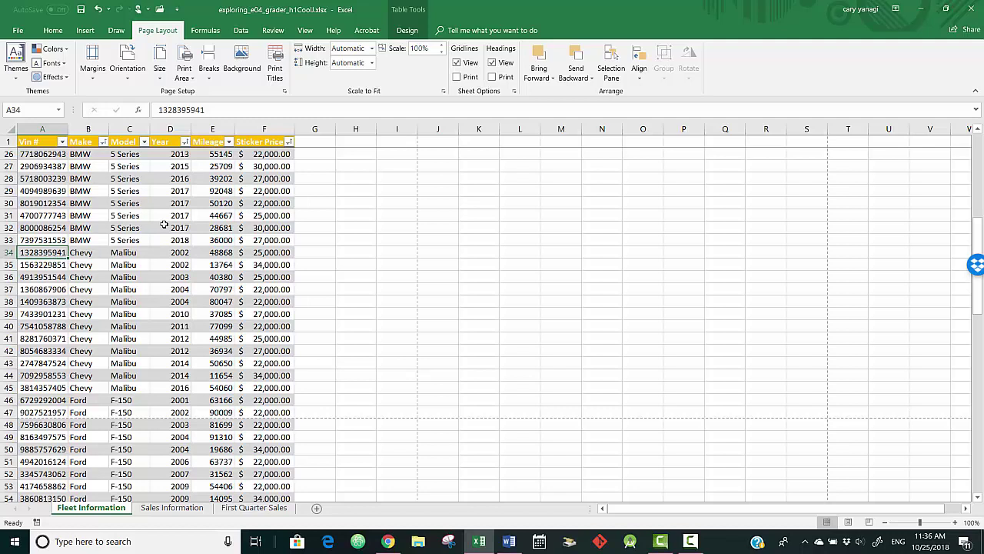
left_click(208, 68)
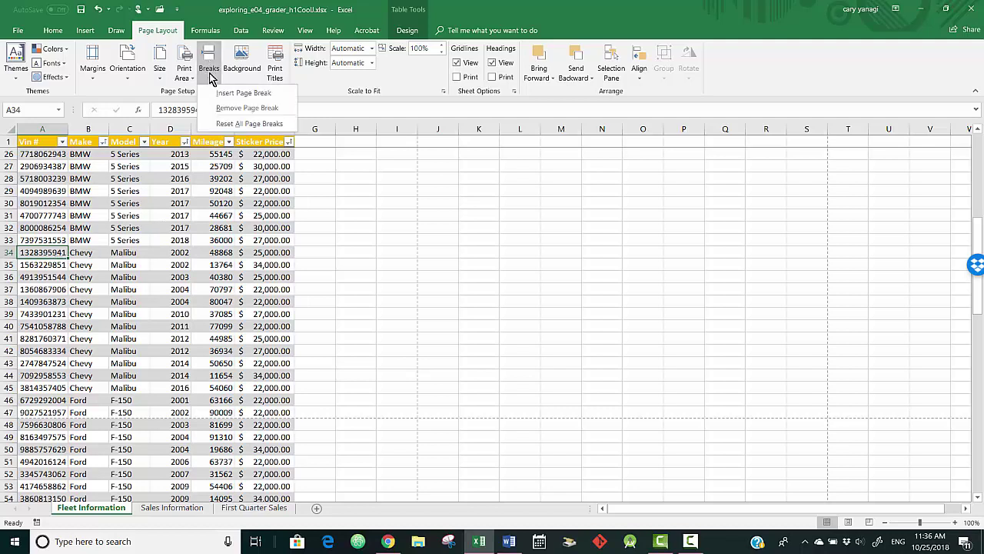
left_click(244, 93)
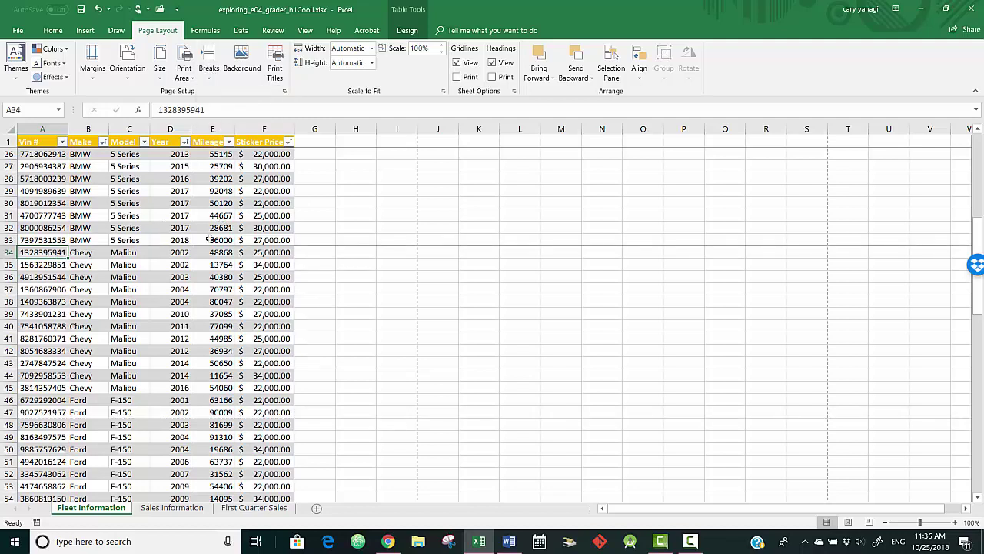
left_click(46, 401)
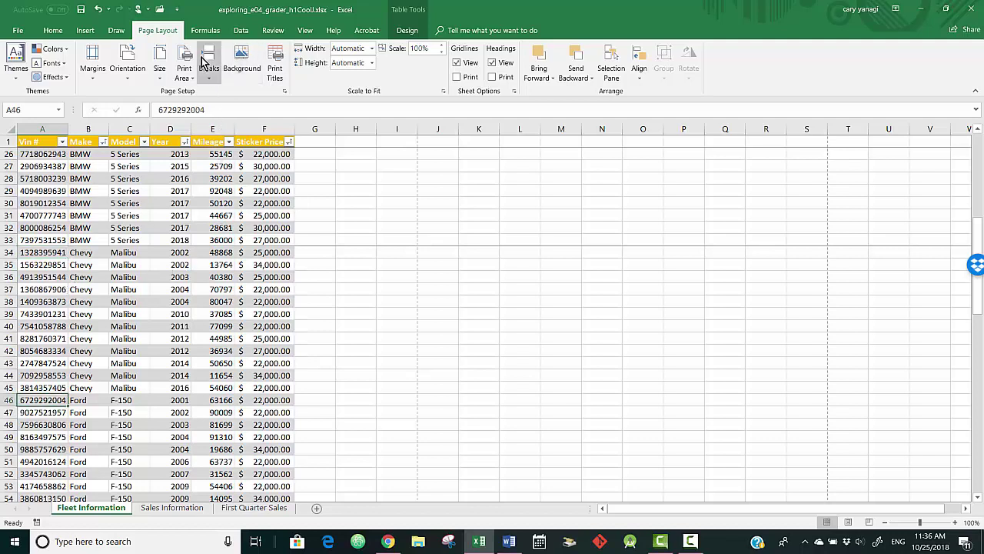
left_click(209, 77)
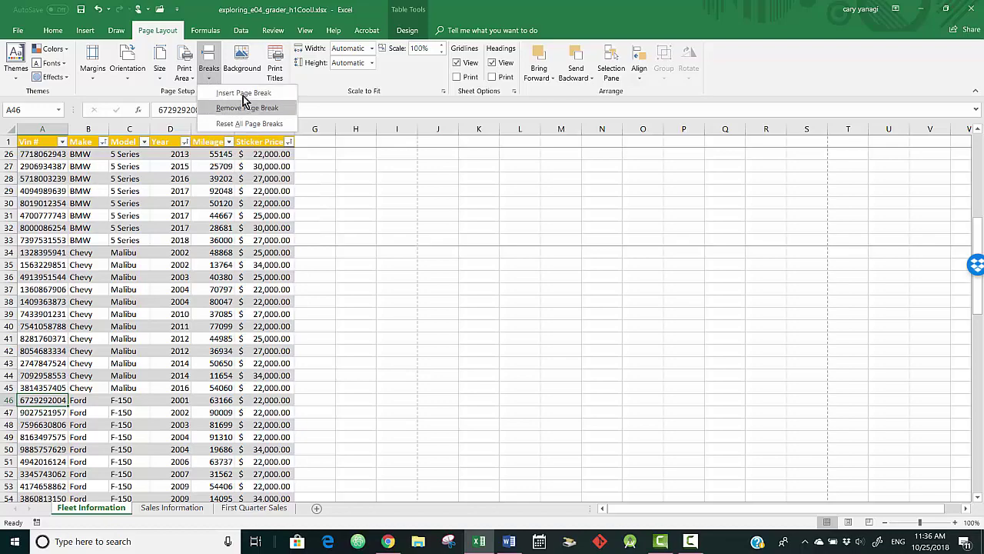
left_click(244, 93)
Step: Insert page breaks above row 69 (Honda) and row 90 (Toyota)
scroll(156, 285, "down", 7)
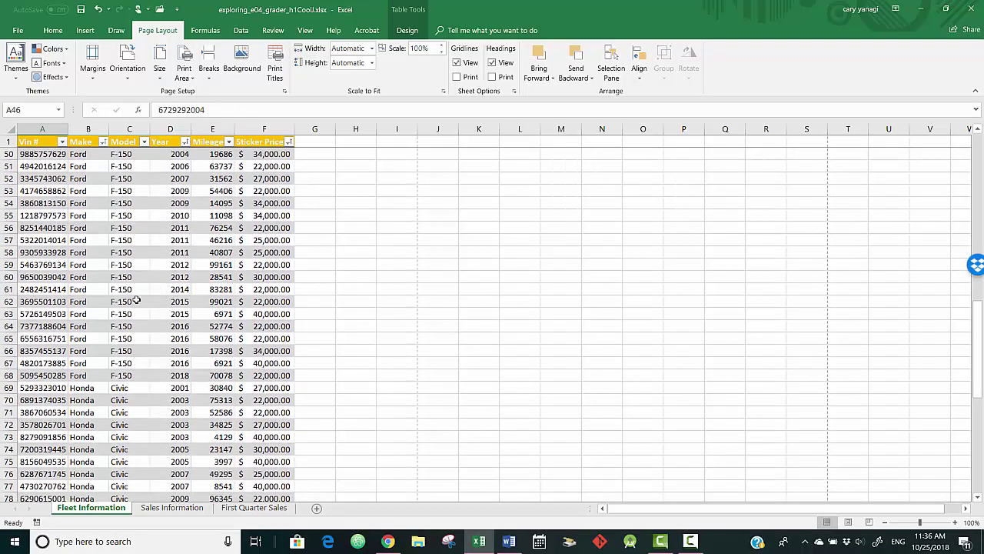
left_click(54, 388)
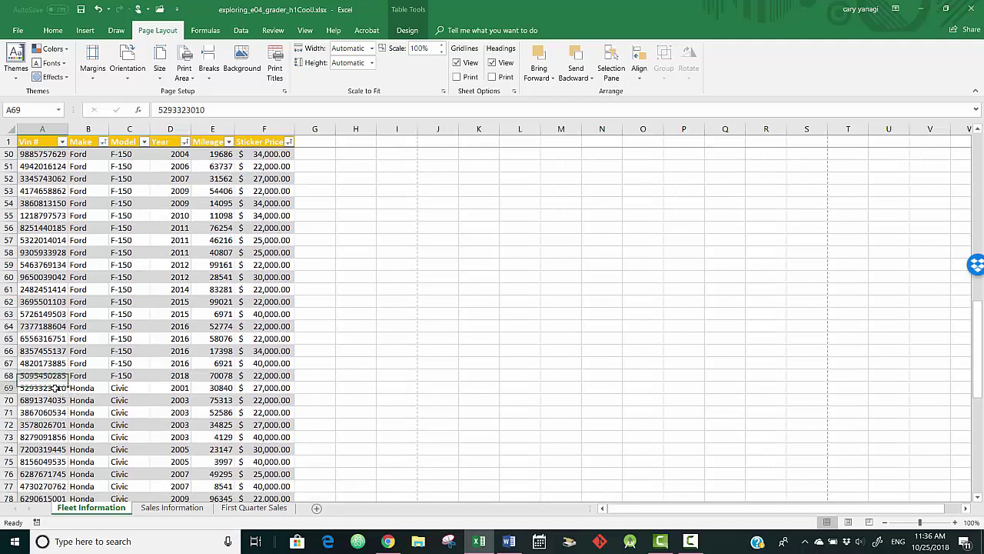
left_click(208, 69)
left_click(242, 93)
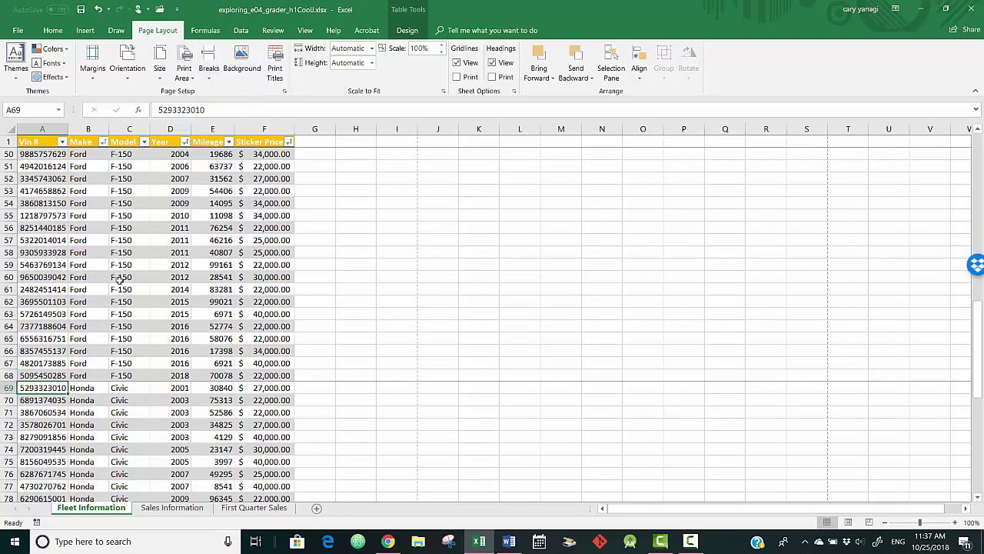
scroll(115, 300, "down", 4)
scroll(110, 305, "down", 4)
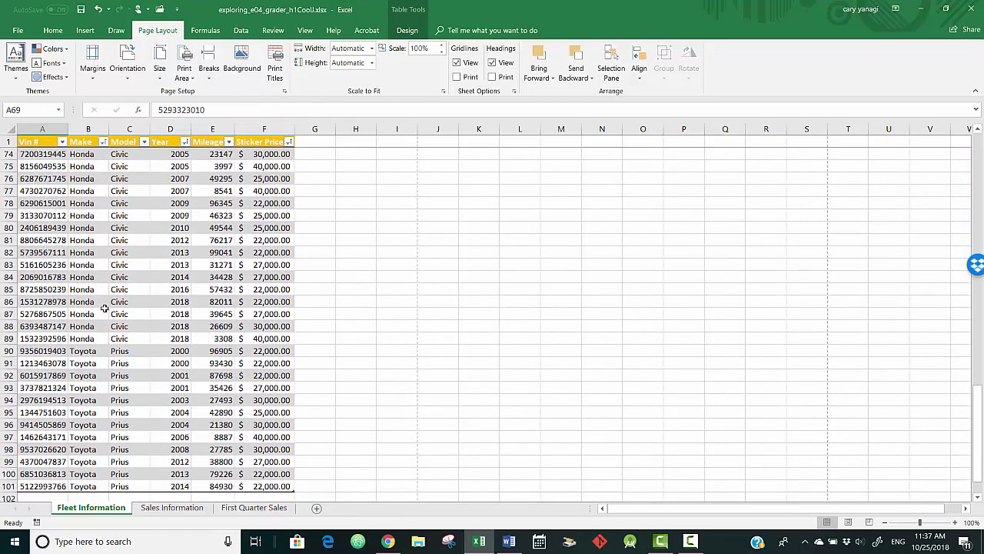
left_click(54, 351)
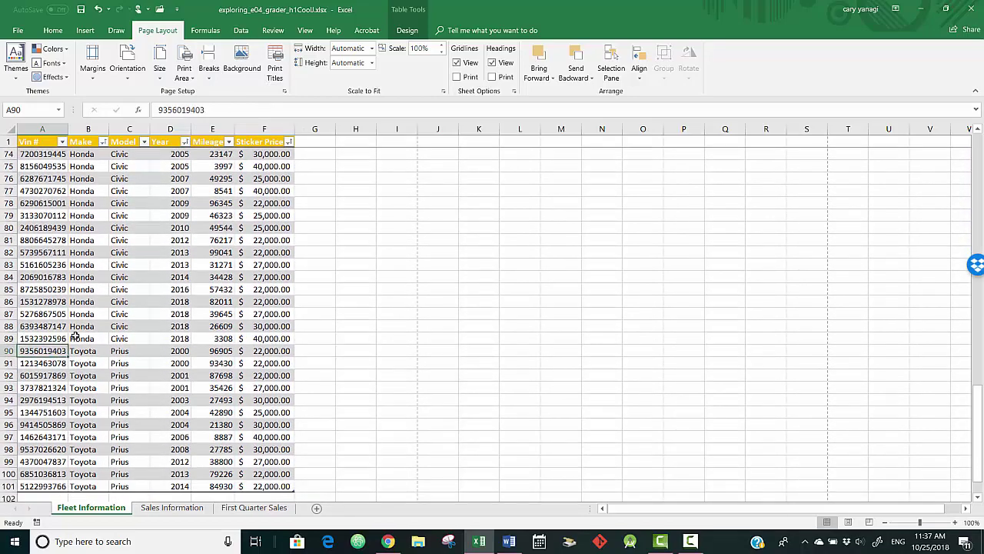
left_click(208, 71)
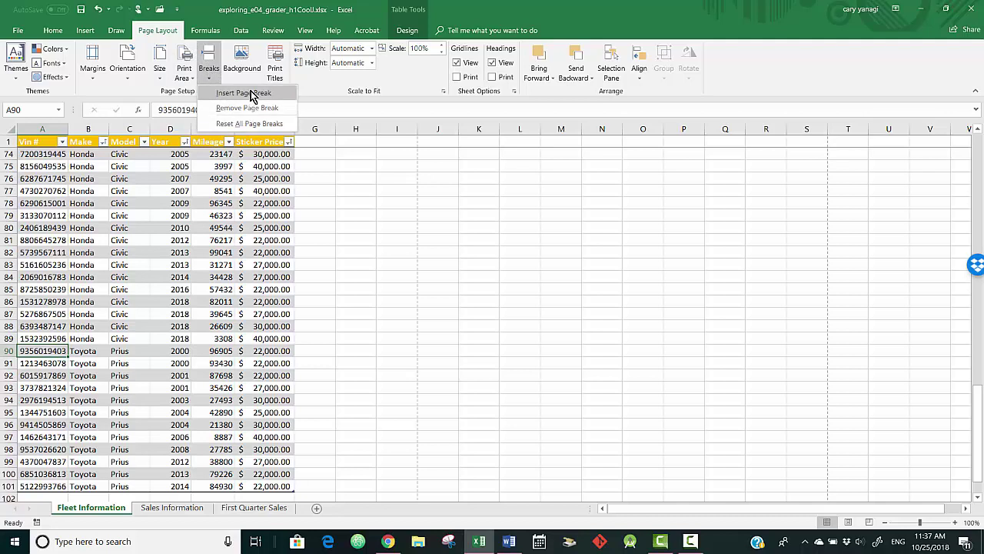
left_click(247, 97)
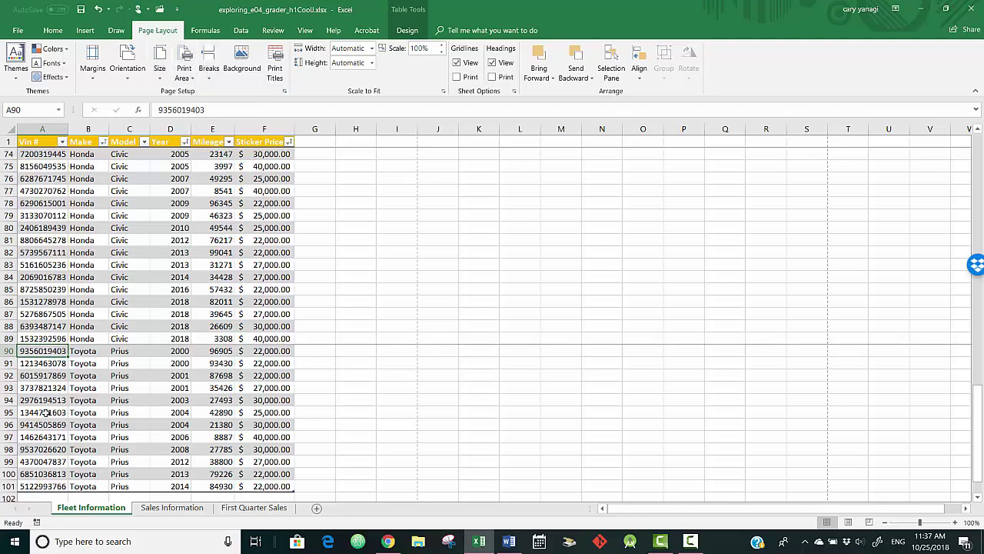
key("F10")
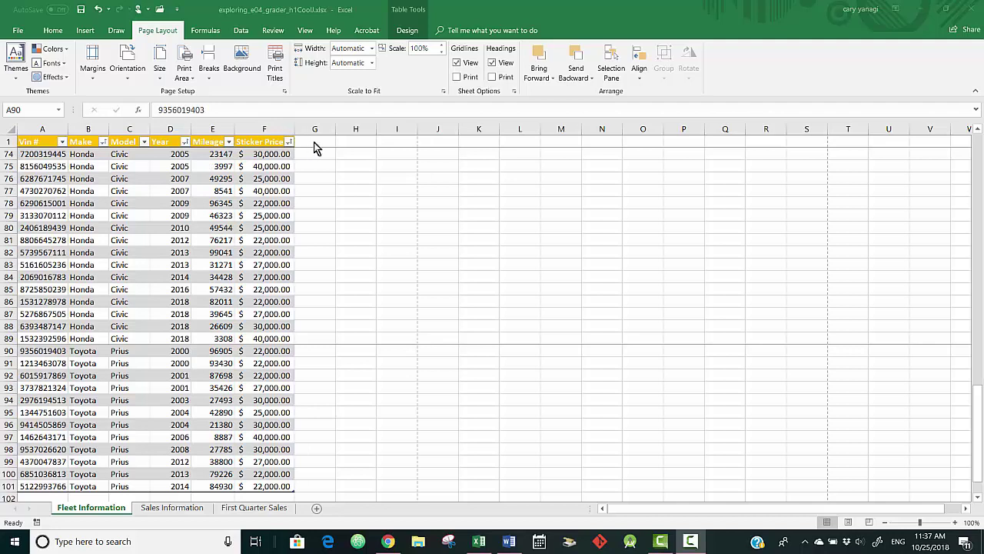
Step: Give the custom footer the sheet name in the centre and the file name on the right
left_click(283, 91)
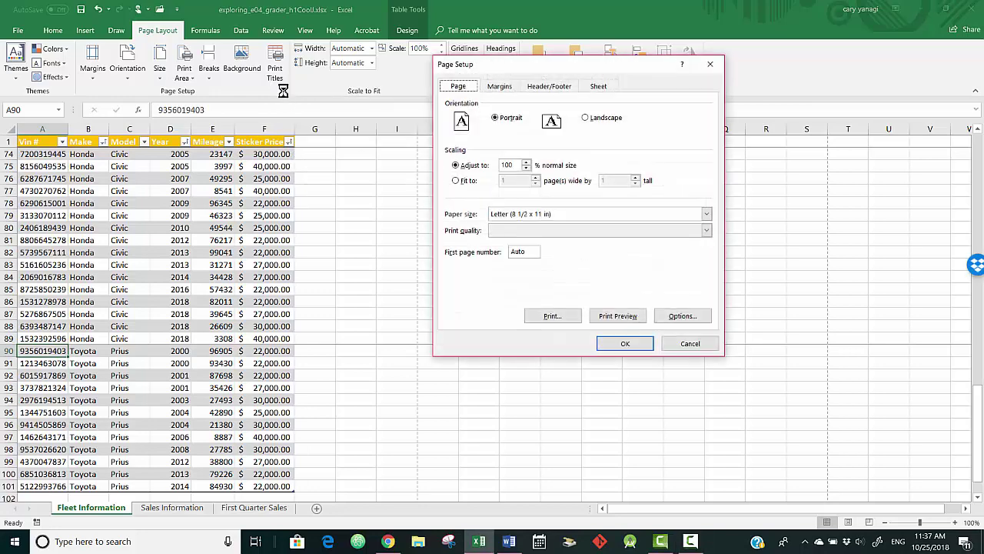
left_click(559, 89)
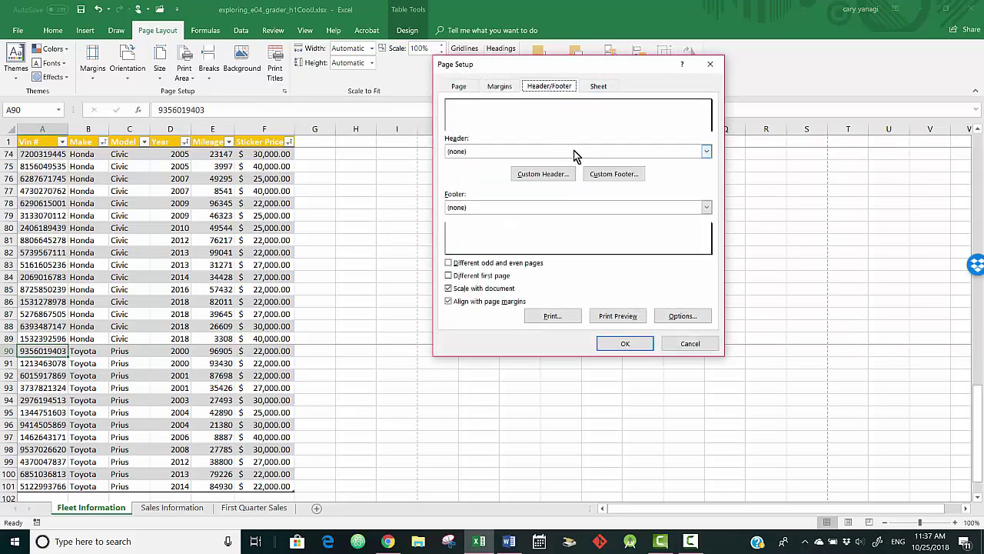
left_click(609, 175)
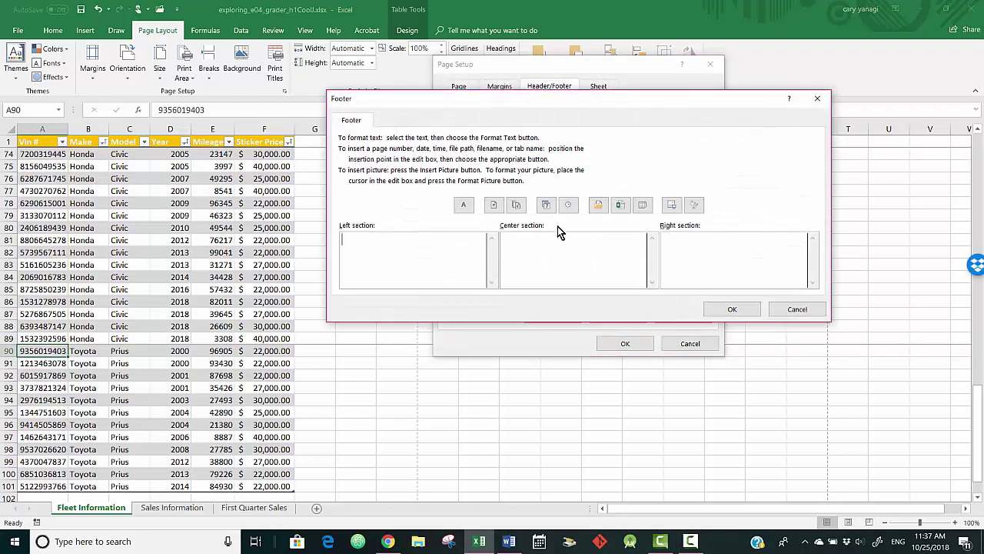
left_click(792, 311)
left_click(609, 175)
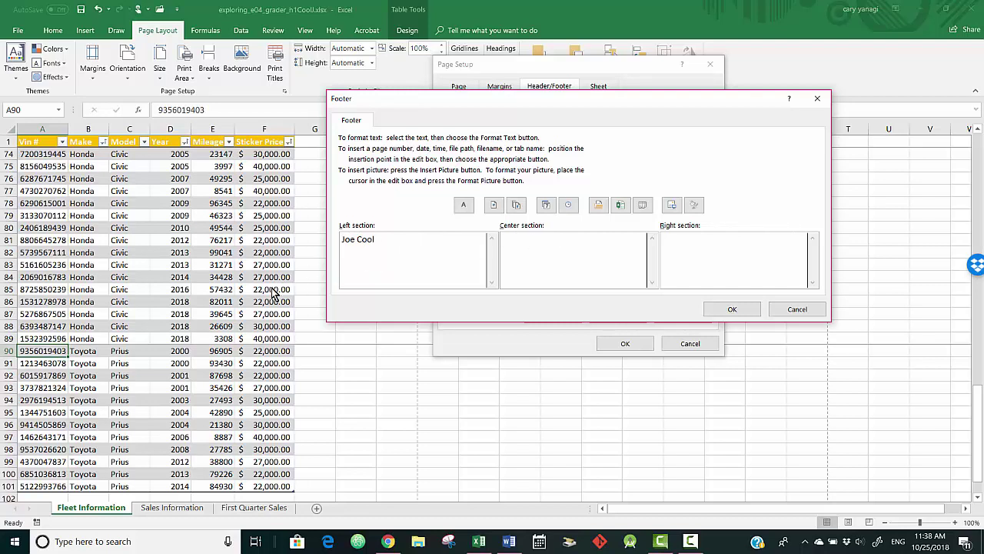
left_click(571, 243)
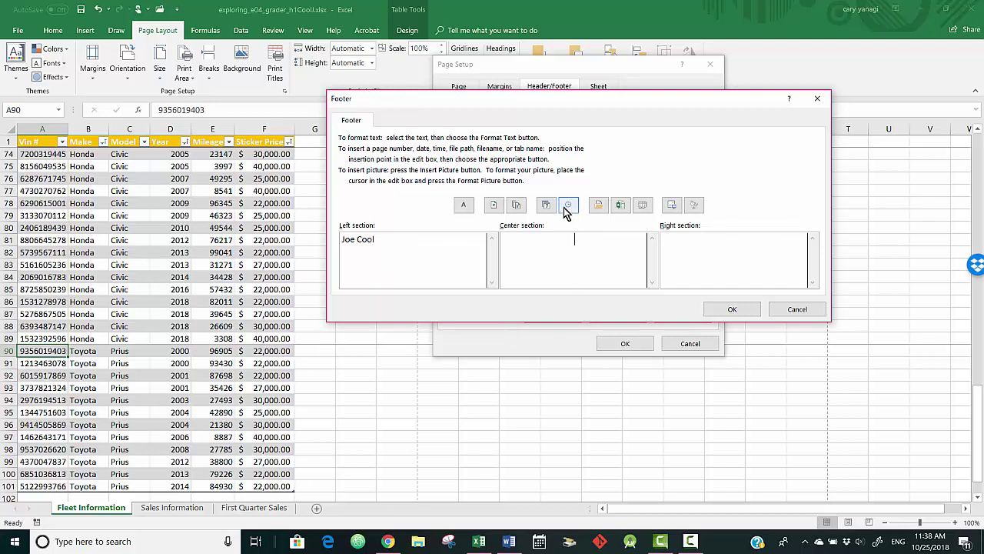
left_click(645, 209)
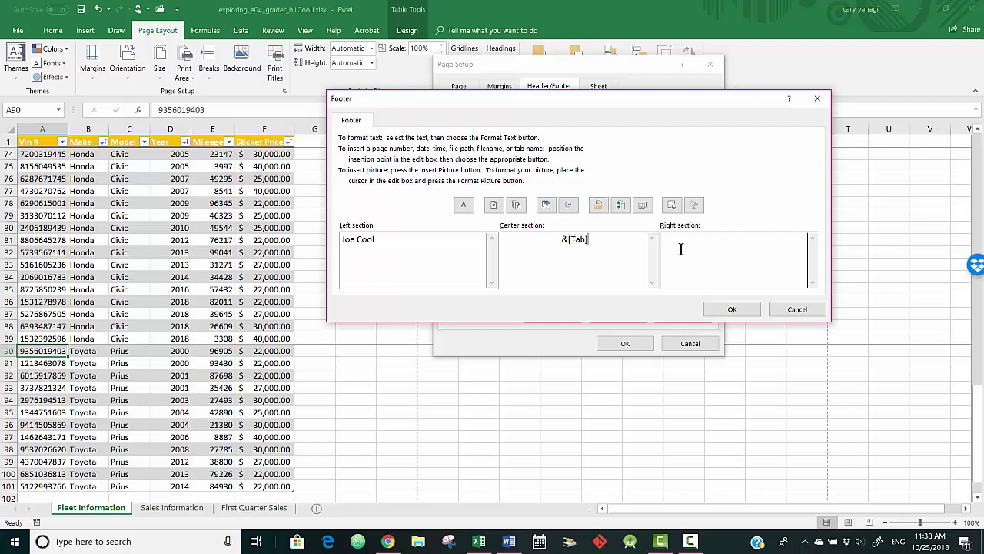
left_click(621, 205)
left_click(735, 310)
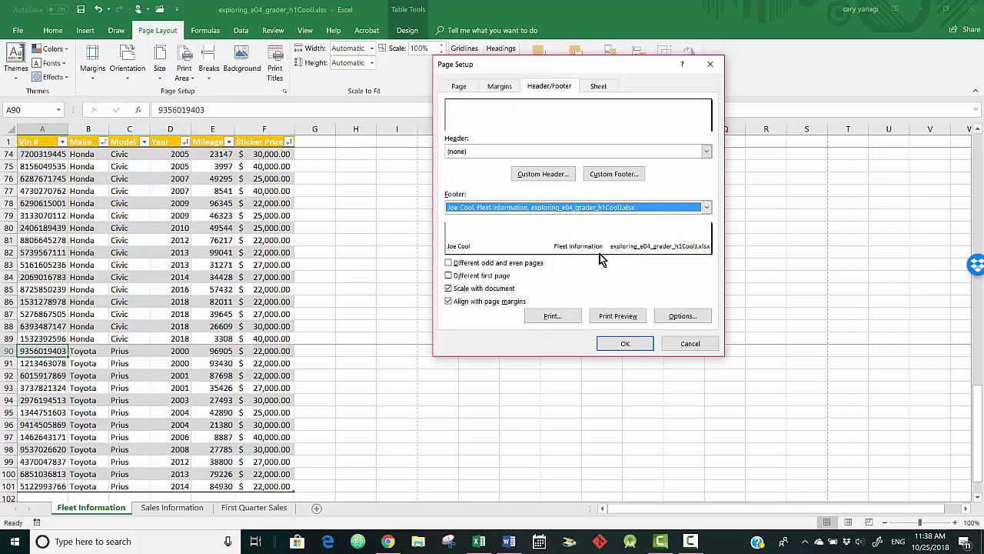
left_click(625, 345)
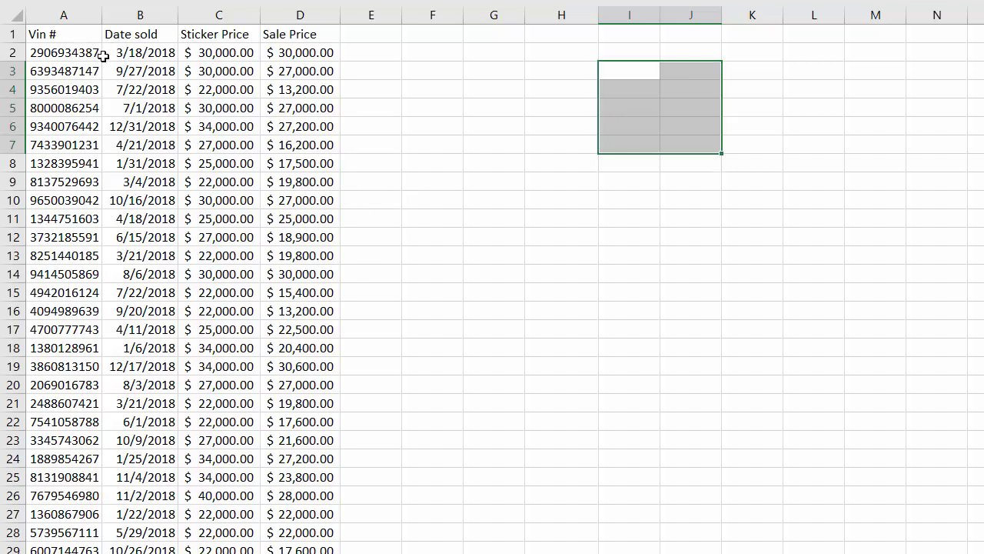
Step: Convert the Sales Information range A1:D30 into a headed table named Sales
left_click(73, 35)
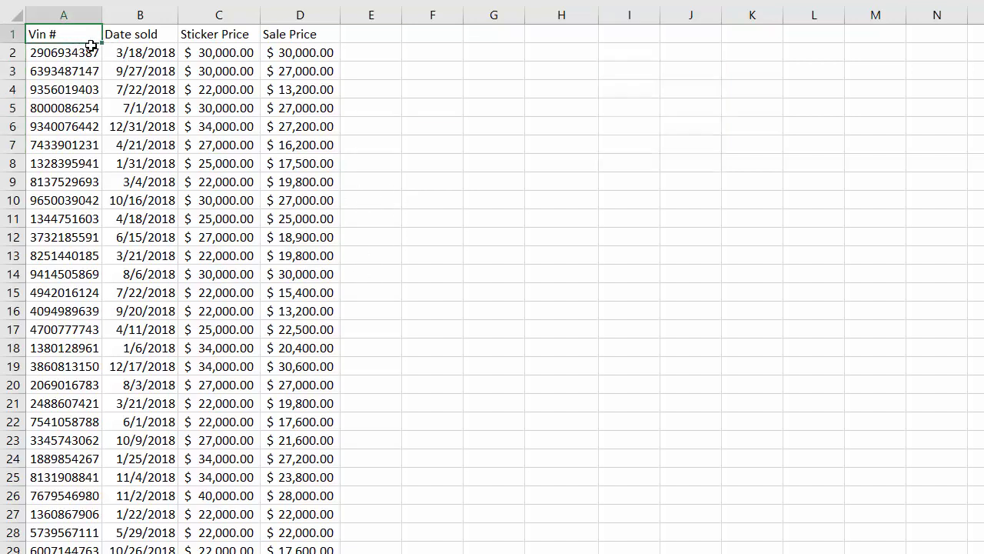
key("shift+Right")
key("shift+Right")
key("shift+Right")
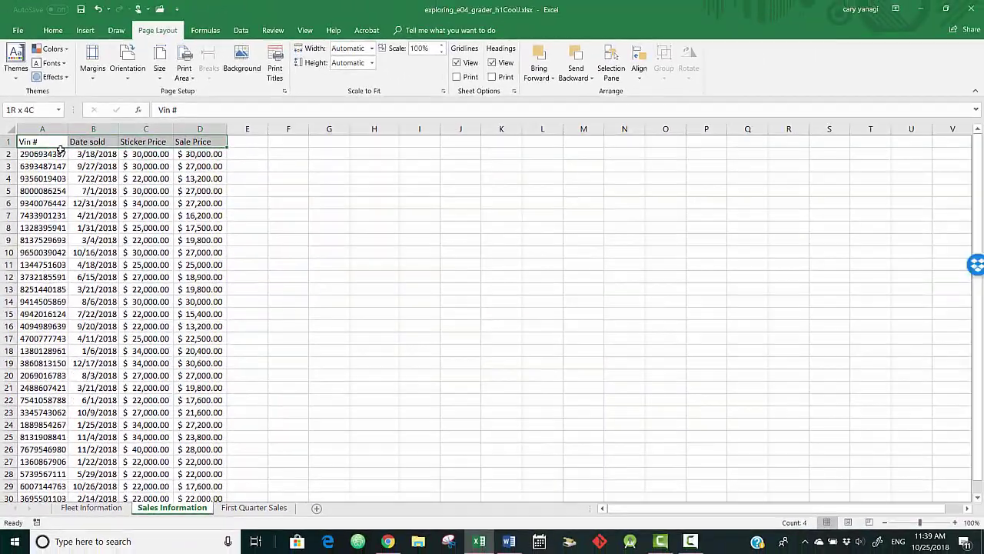
key("shift+Down")
key("shift+Down")
key("shift+Down")
key("shift+Down")
key("shift+Down")
key("shift+Down")
key("shift+Down")
key("shift+Down")
key("shift+Down")
key("shift+Down")
key("shift+Down")
key("shift+Down")
key("shift+Down")
key("shift+Down")
key("shift+Down")
key("shift+Down")
key("shift+Down")
key("shift+Down")
key("shift+Down")
key("shift+Down")
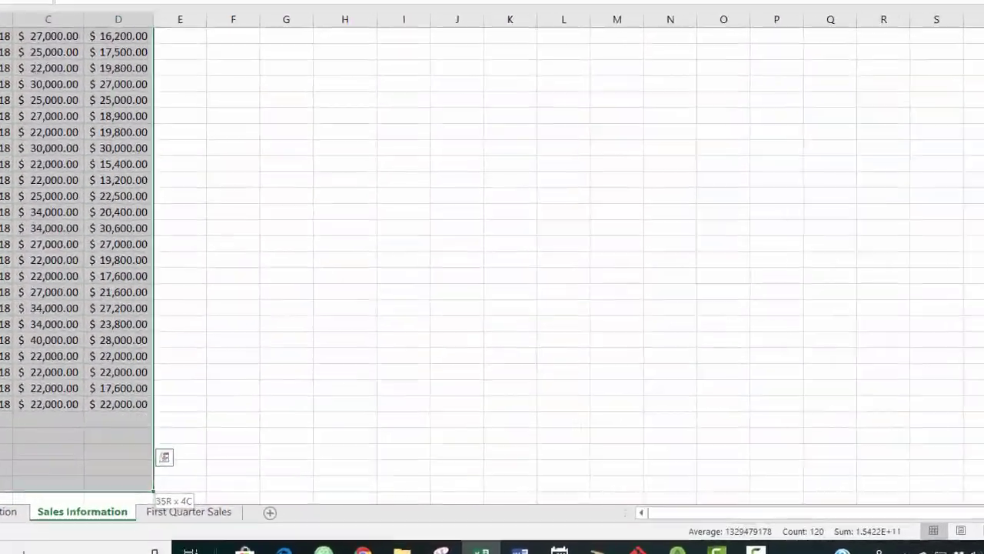
key("shift+Up")
key("shift+Up")
key("shift+Up")
key("shift+Up")
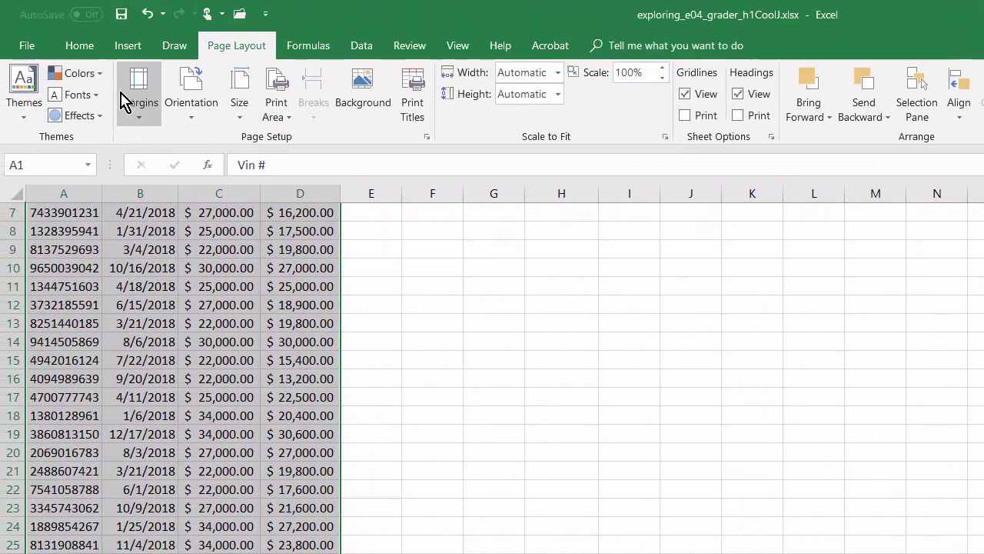
left_click(129, 48)
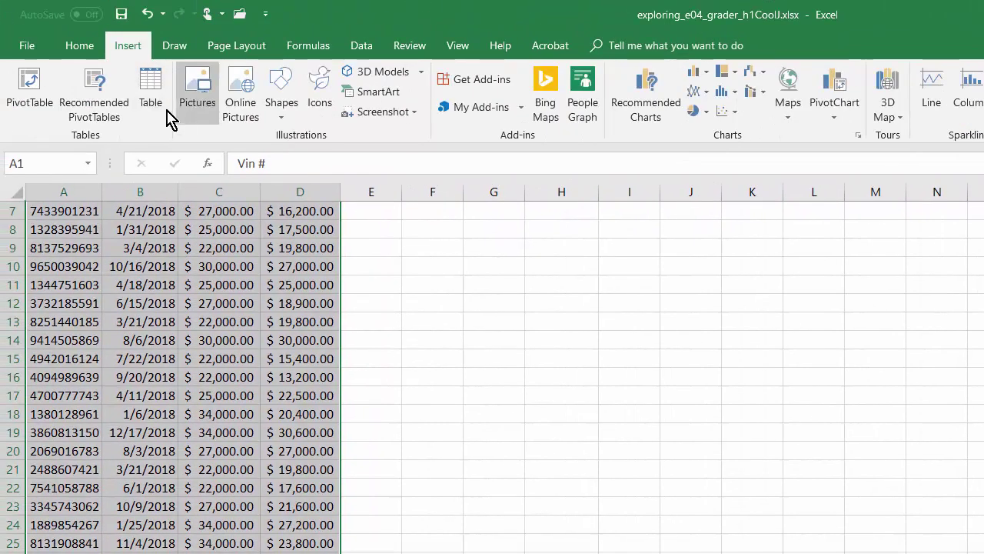
left_click(154, 91)
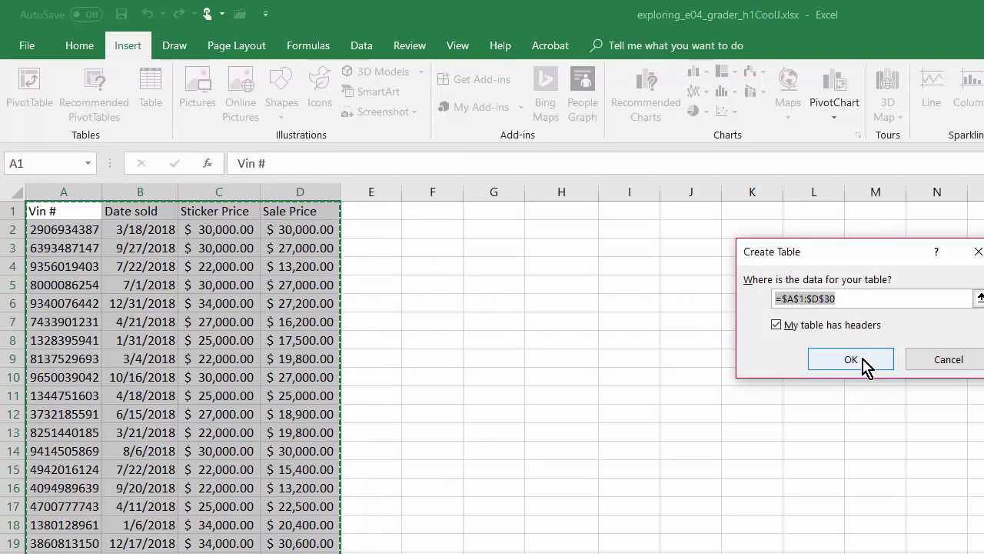
left_click(864, 368)
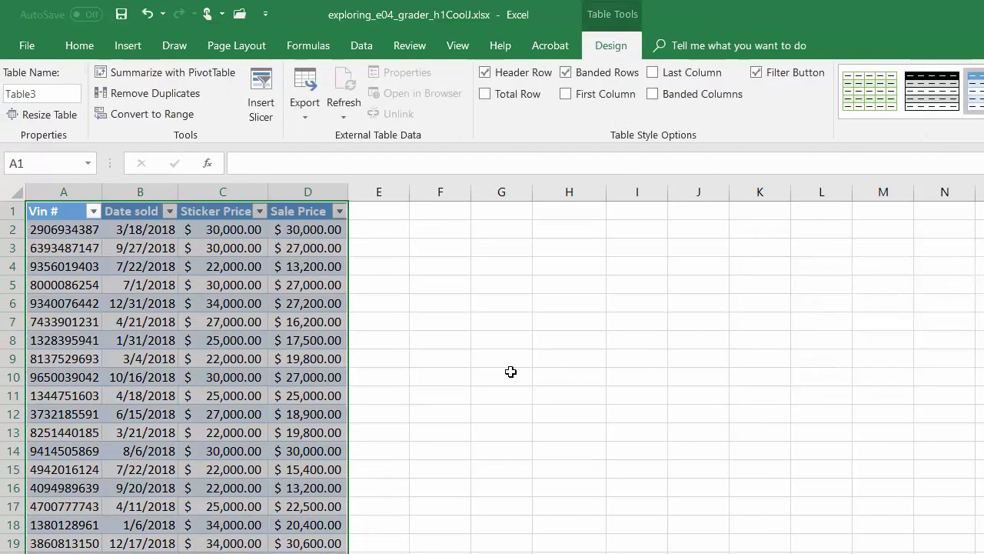
left_click(53, 93)
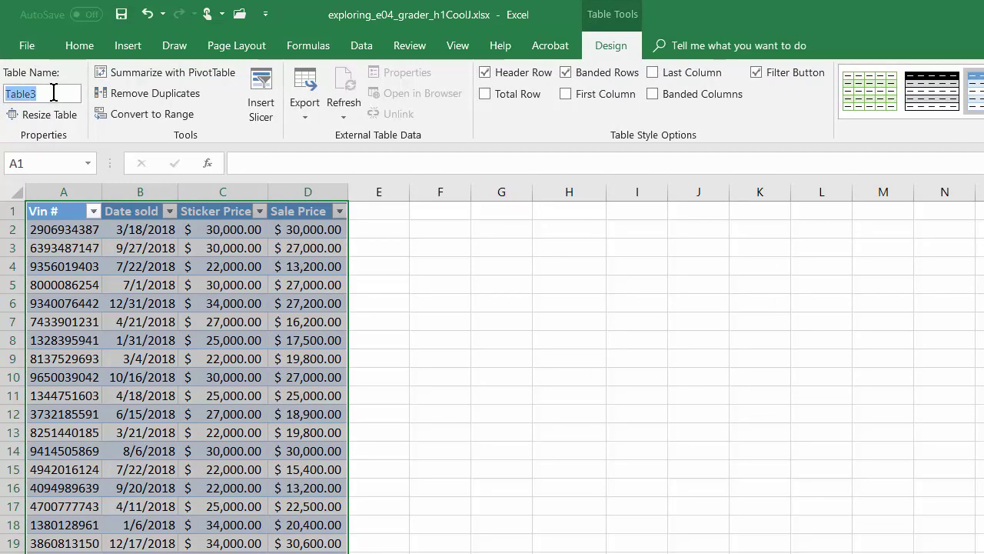
type("Sa")
type("s")
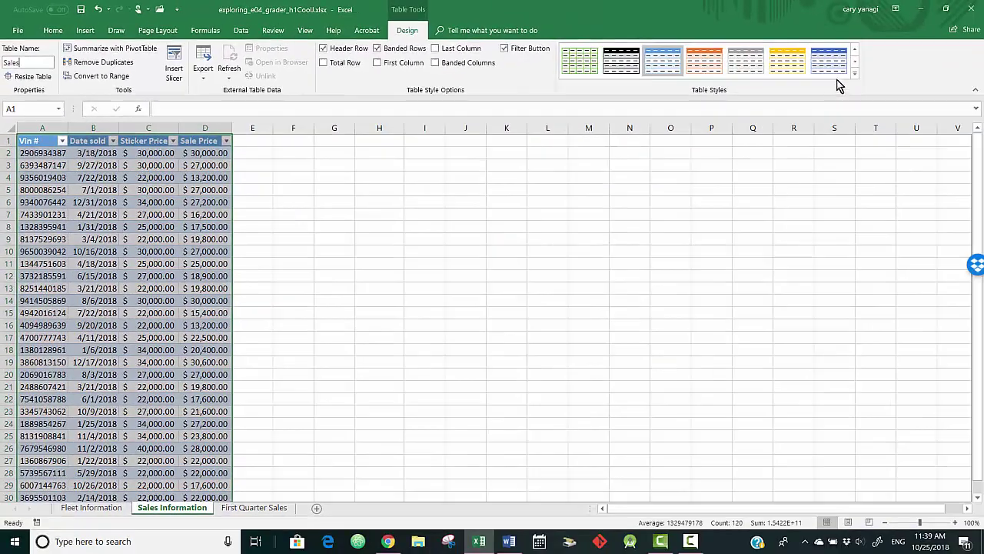
Step: Apply Green, Table Style Dark 11 to the Sales table
left_click(857, 75)
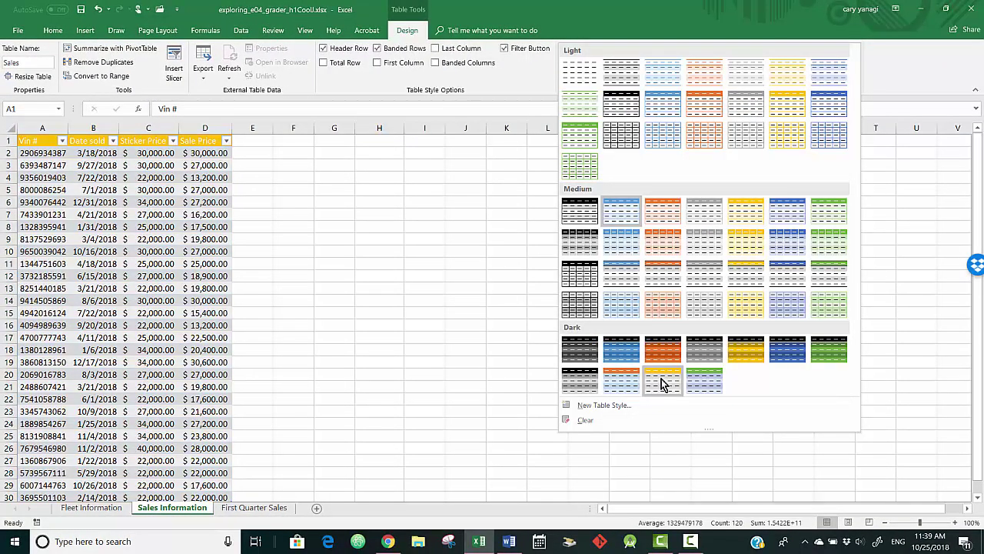
left_click(708, 384)
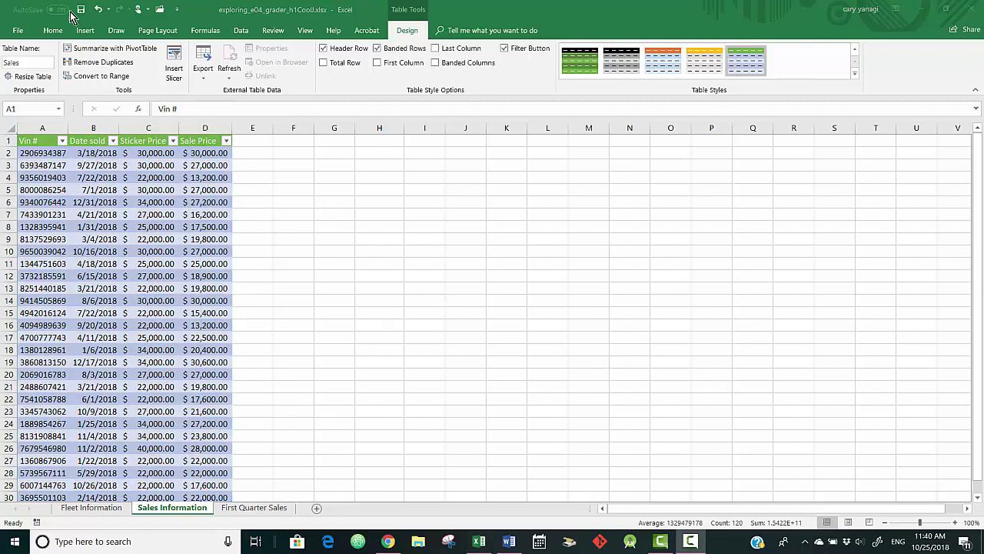
left_click(254, 146)
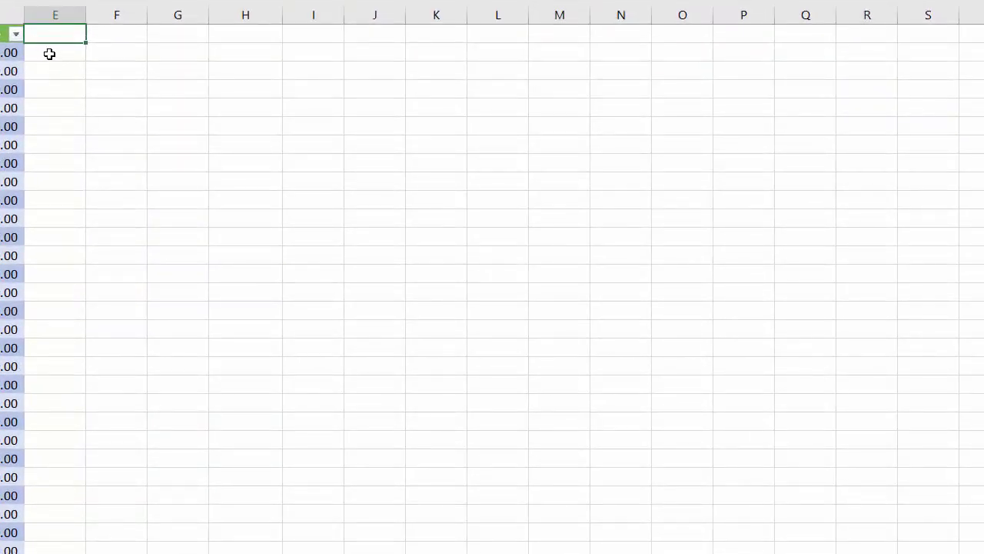
Step: Add a '% of sticker' header in E1 and enter =[@[Sale Price]]/[@[Sticker Price]] in E2
type("% of sti")
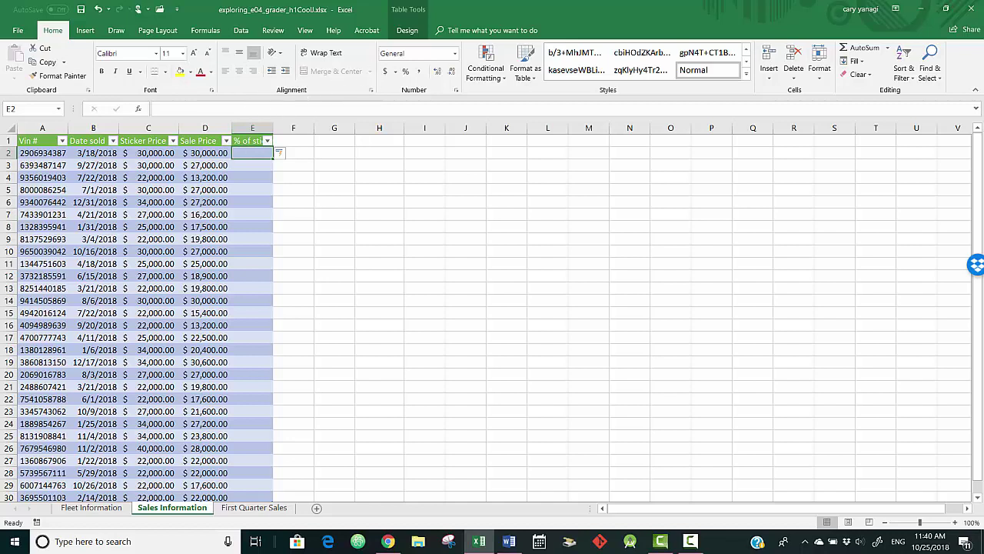
key("F10")
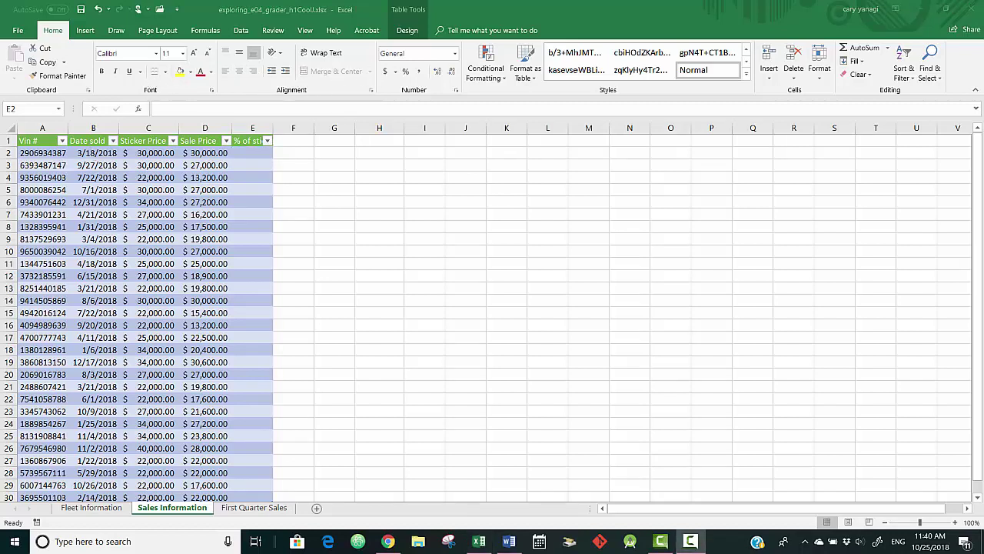
left_click(251, 153)
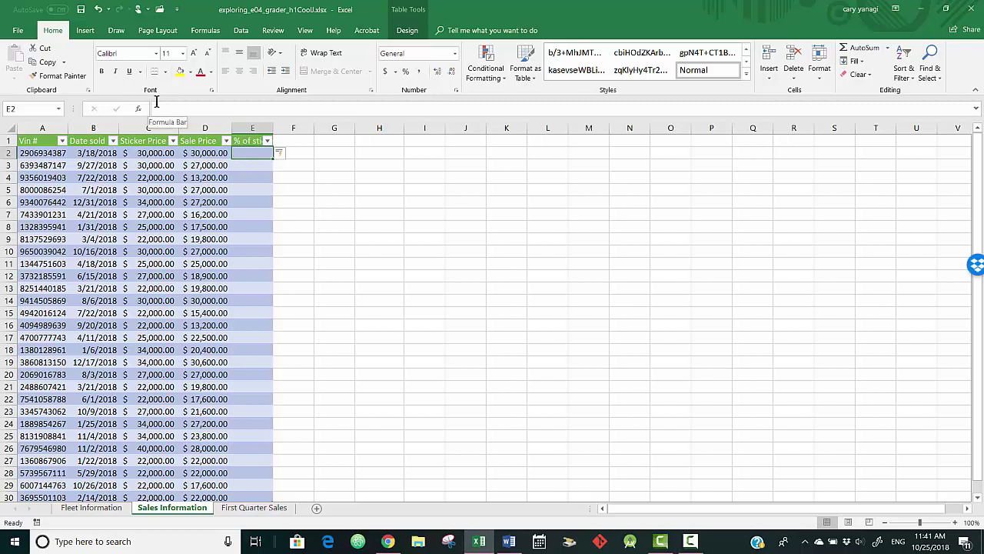
type("=")
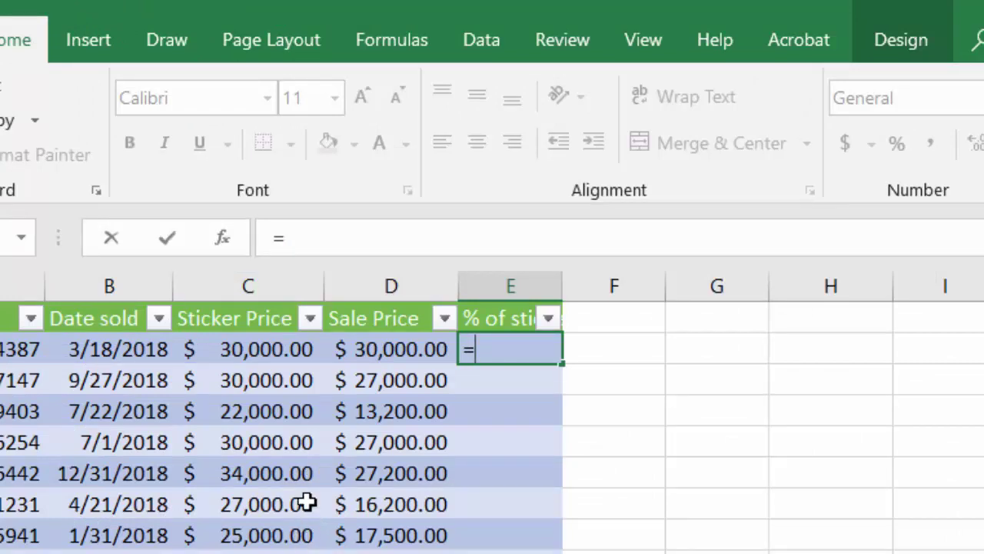
left_click(394, 356)
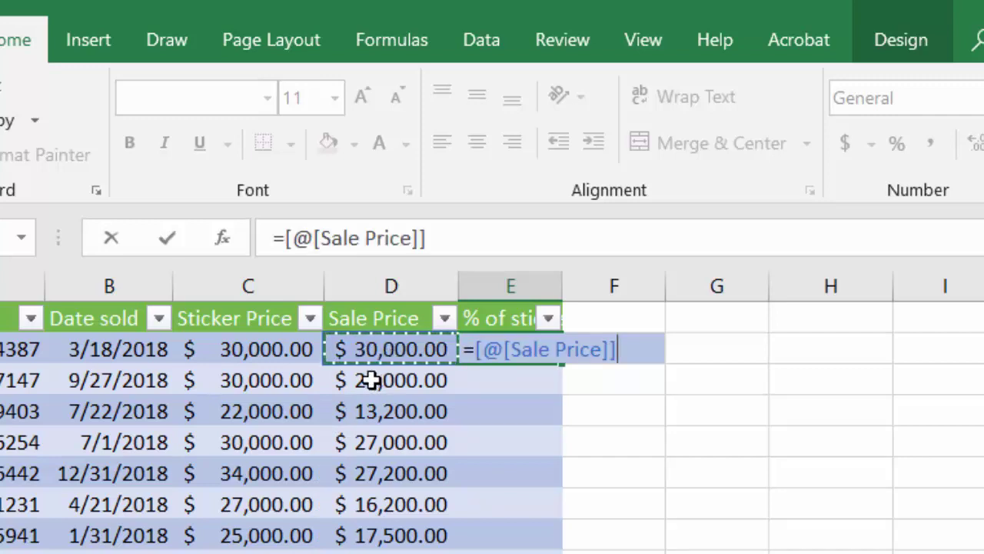
type("/")
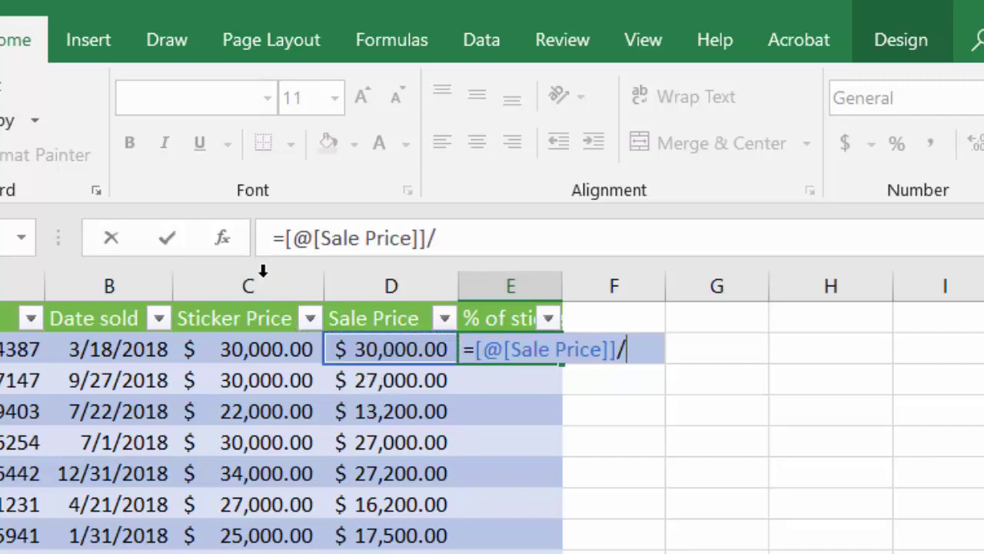
left_click(269, 346)
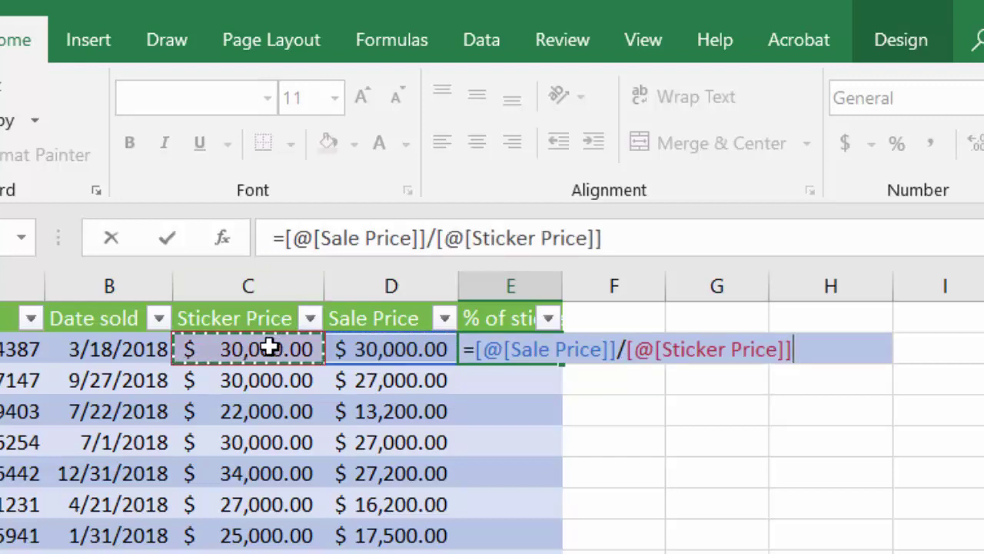
key("Return")
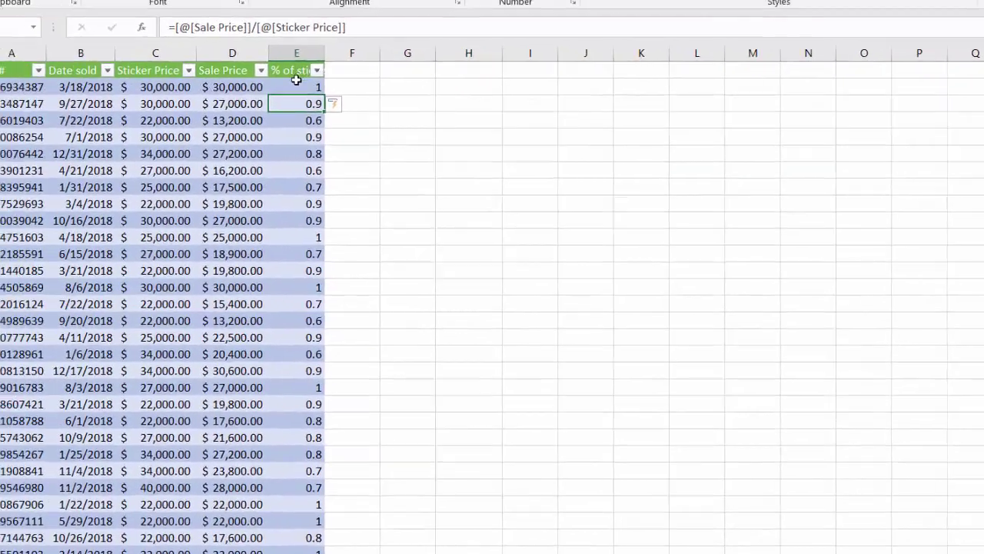
Step: Format E2:E30 as percentages with Percent Style
left_click(58, 32)
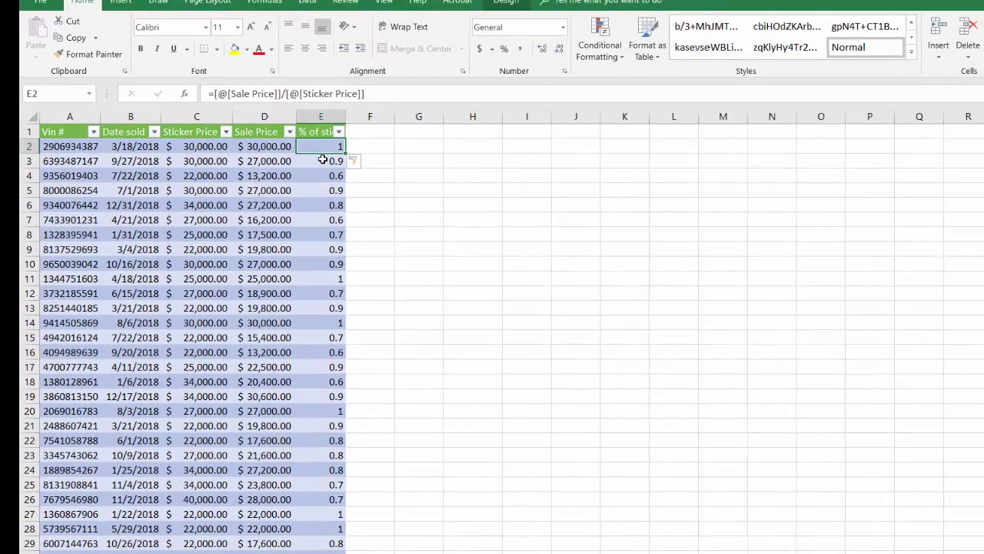
key("shift+Down")
key("shift+Down")
key("shift+Down")
key("shift+Down")
key("shift+Down")
key("shift+Down")
key("shift+Down")
key("shift+Down")
key("shift+Down")
key("shift+Down")
key("shift+Down")
key("shift+Down")
key("shift+Down")
key("shift+Down")
key("shift+Down")
key("shift+Down")
key("shift+Down")
key("shift+Down")
key("shift+Down")
key("shift+Down")
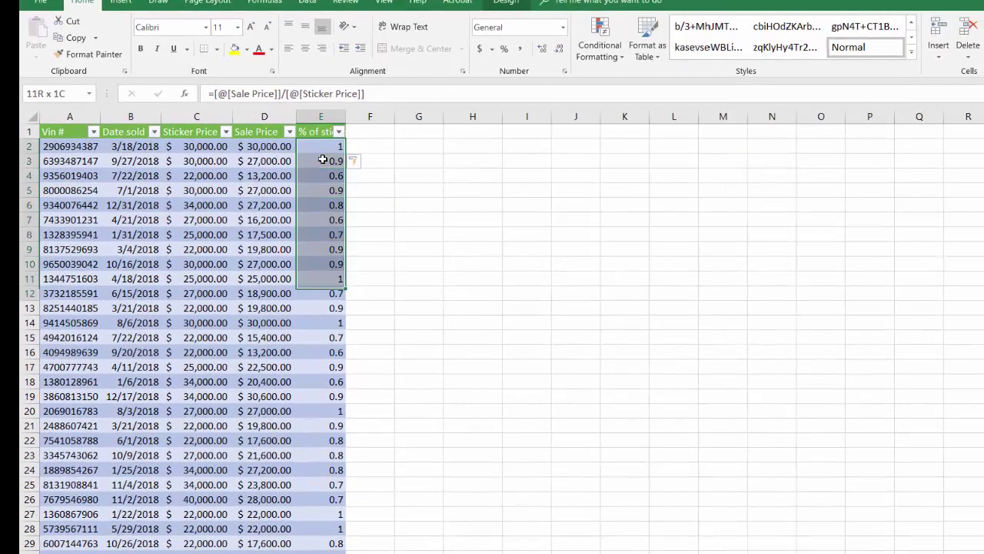
key("shift+Down")
key("shift+Down")
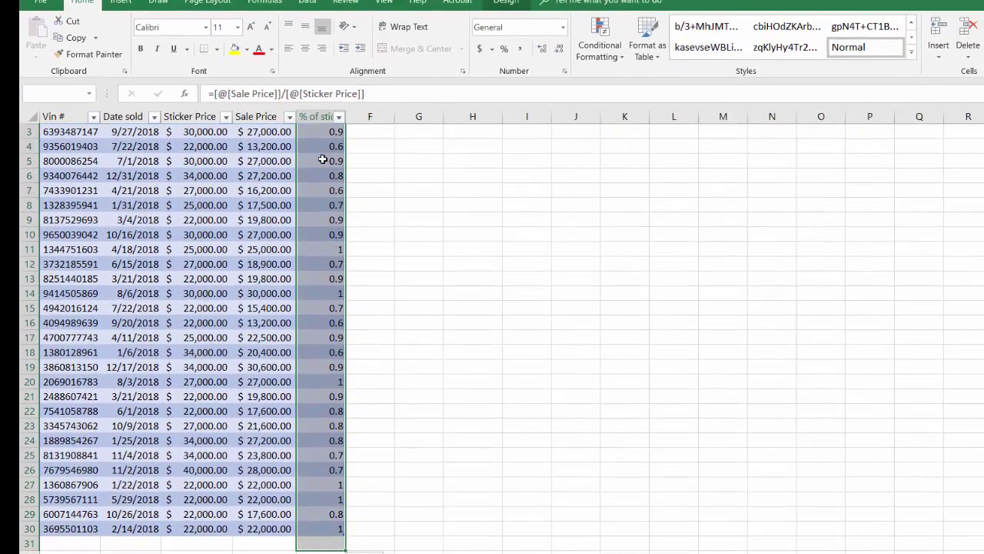
key("shift+Up")
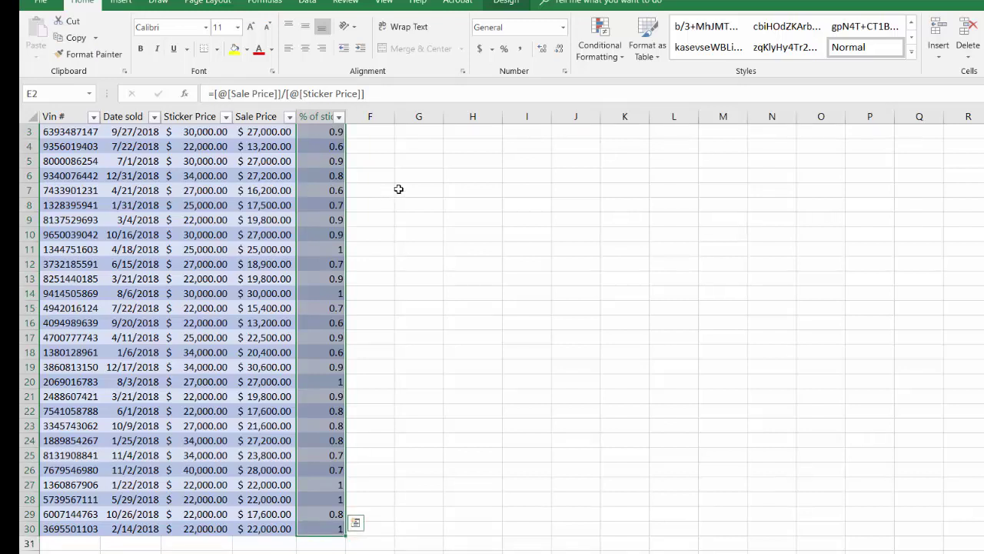
left_click(501, 51)
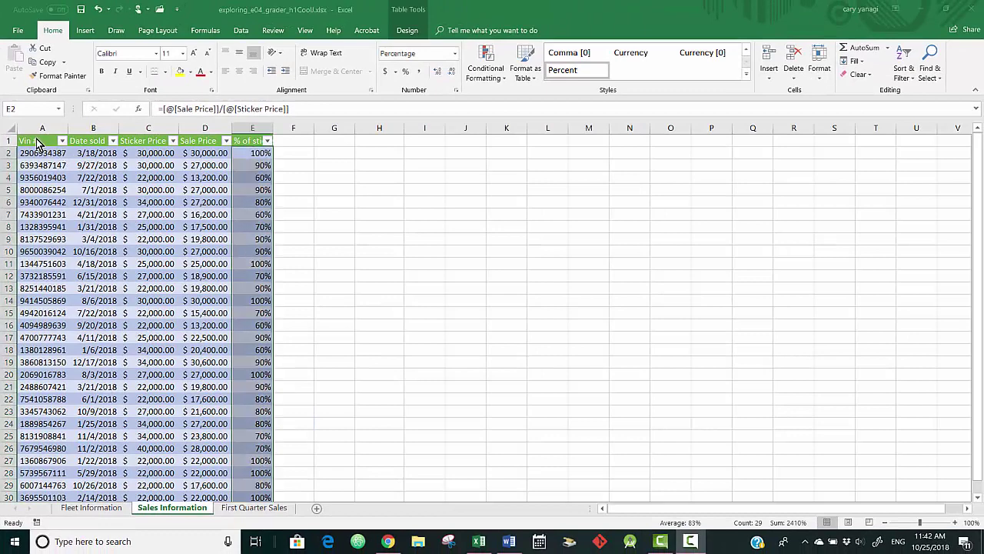
Step: Select the table data A2:E30 and add a Total Row with Ctrl+Shift+T
left_click_drag(34, 141, 250, 472)
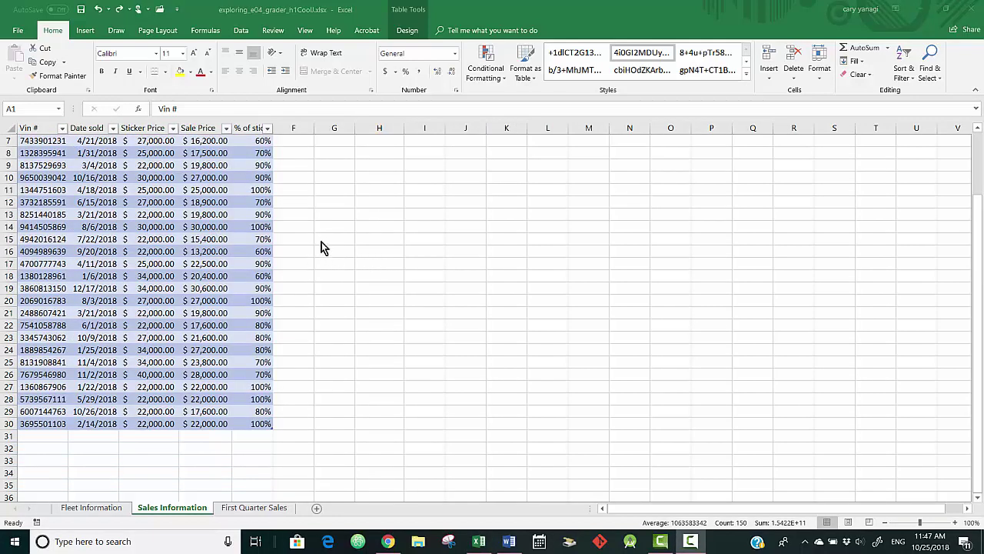
scroll(321, 239, "up", 2)
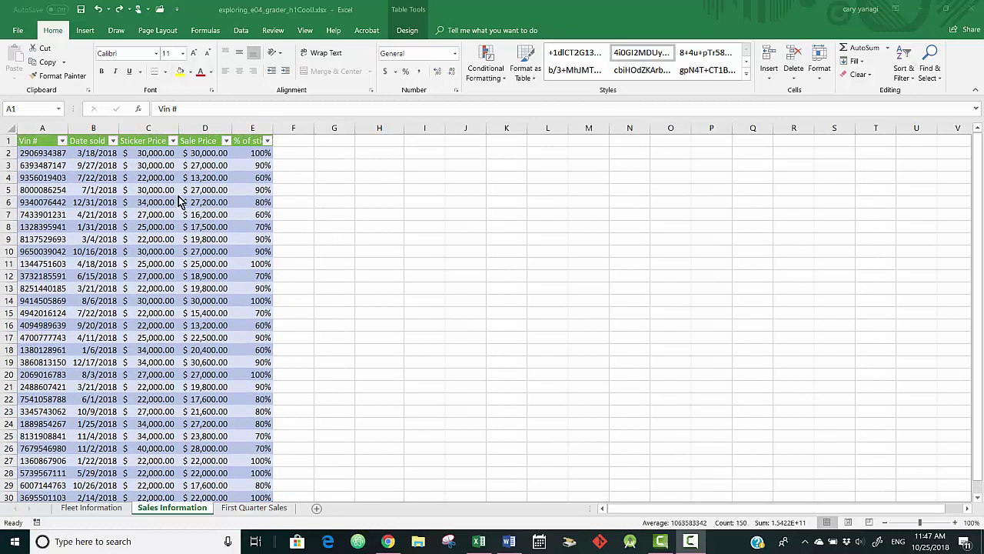
left_click_drag(50, 156, 262, 460)
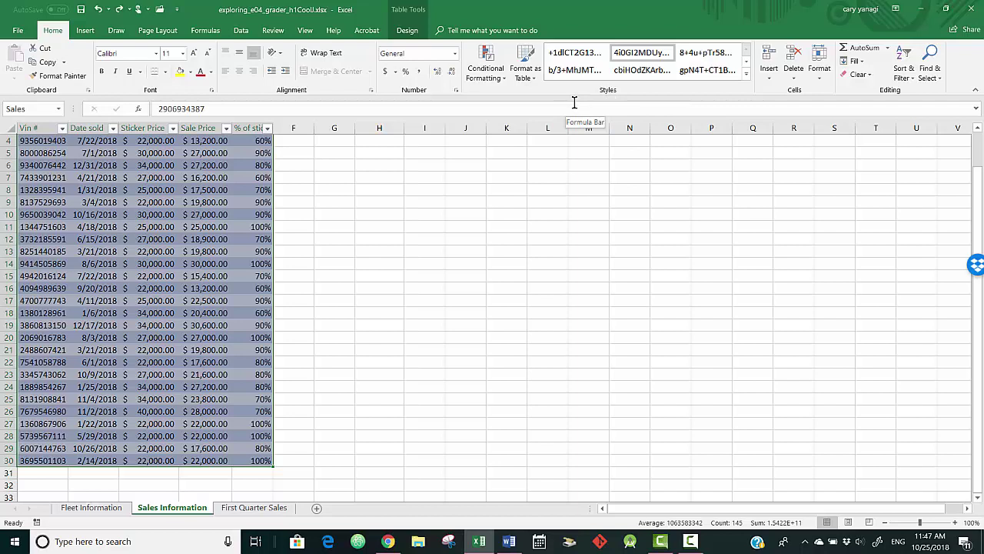
key("ctrl+shift+t")
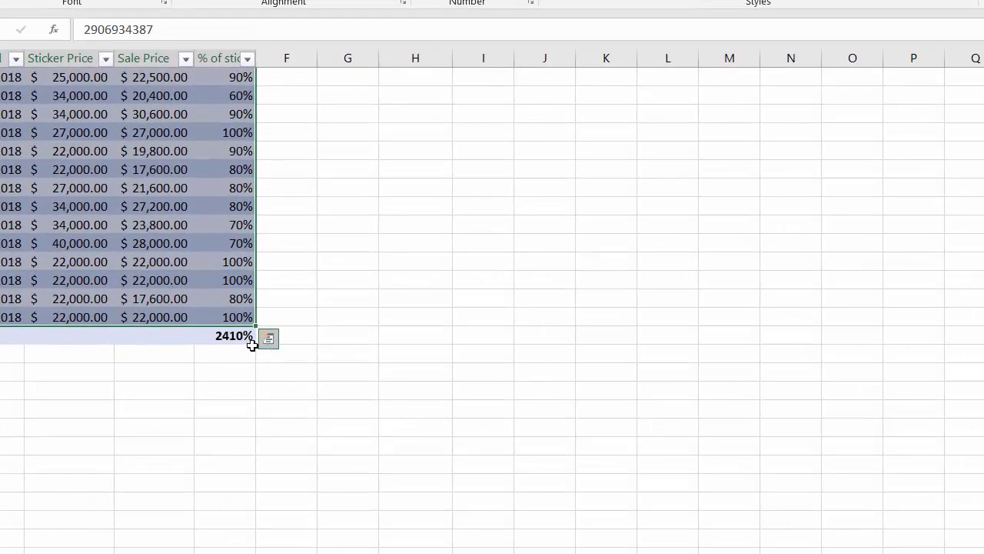
Step: Change the % of sticker total to Average, showing 83%
left_click(257, 314)
left_click(234, 336)
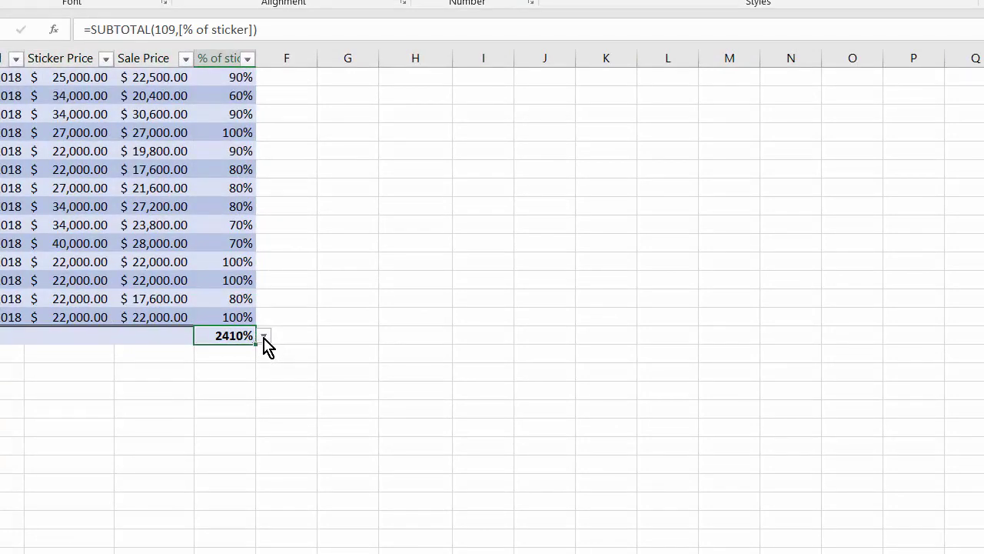
left_click(263, 338)
left_click(252, 365)
Step: Set the Sale Price and Sticker Price totals to Sum ($649,300.00 and $785,000.00)
left_click(145, 334)
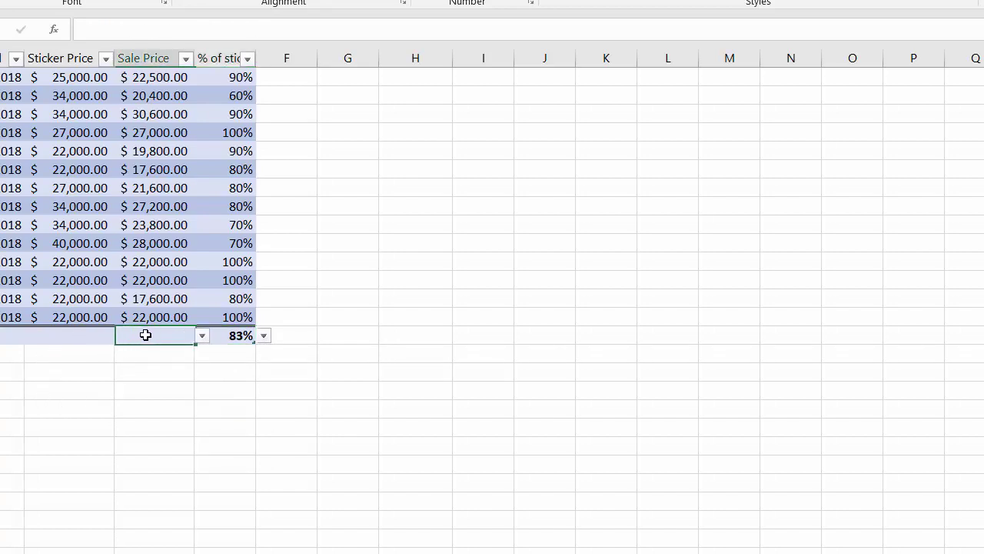
left_click(202, 335)
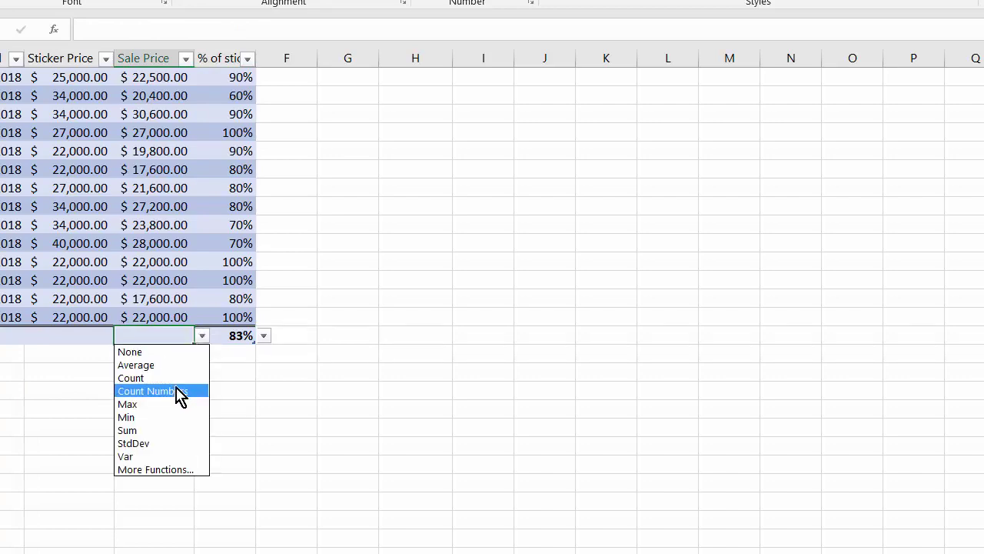
left_click(168, 430)
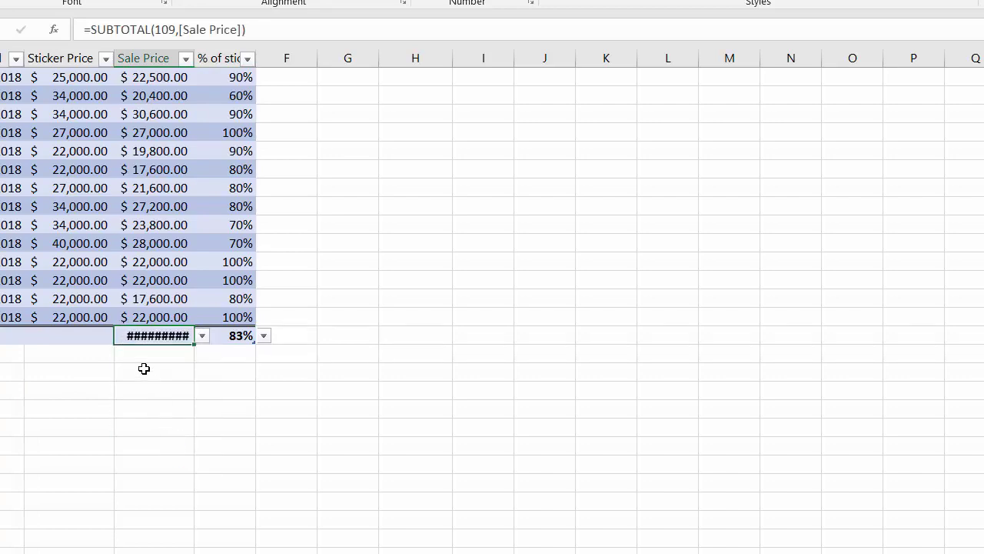
left_click(100, 337)
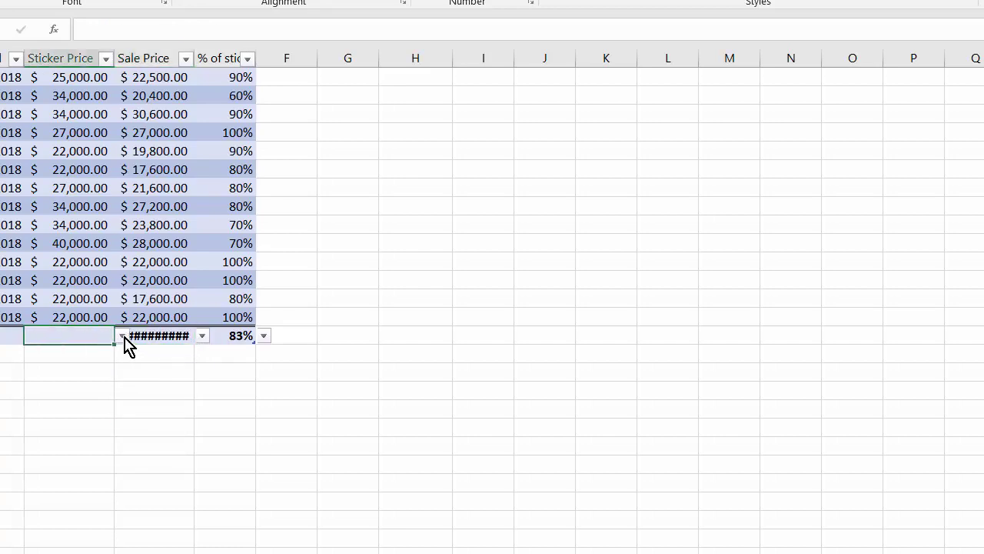
left_click(123, 337)
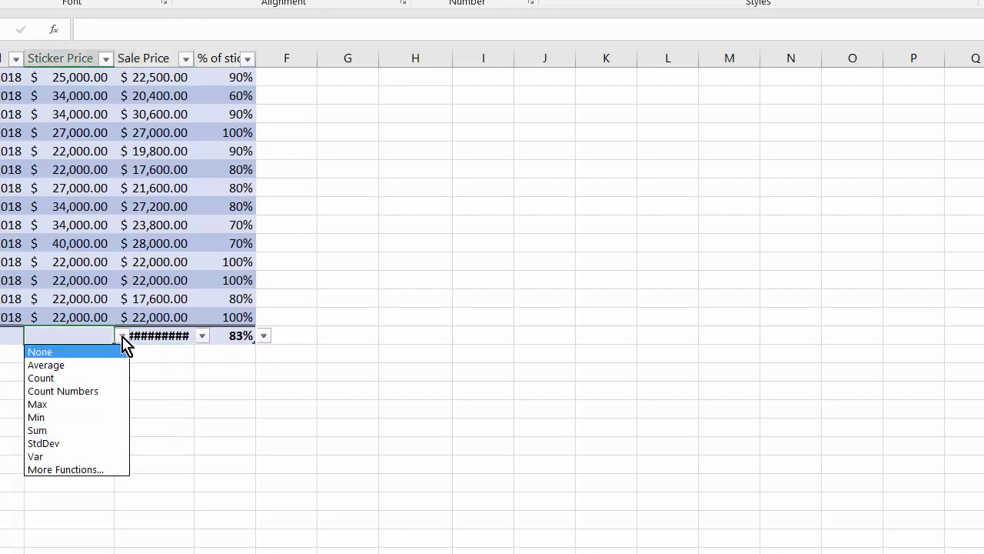
left_click(98, 431)
Step: Autofit column D so its total displays fully
scroll(99, 430, "up", 5)
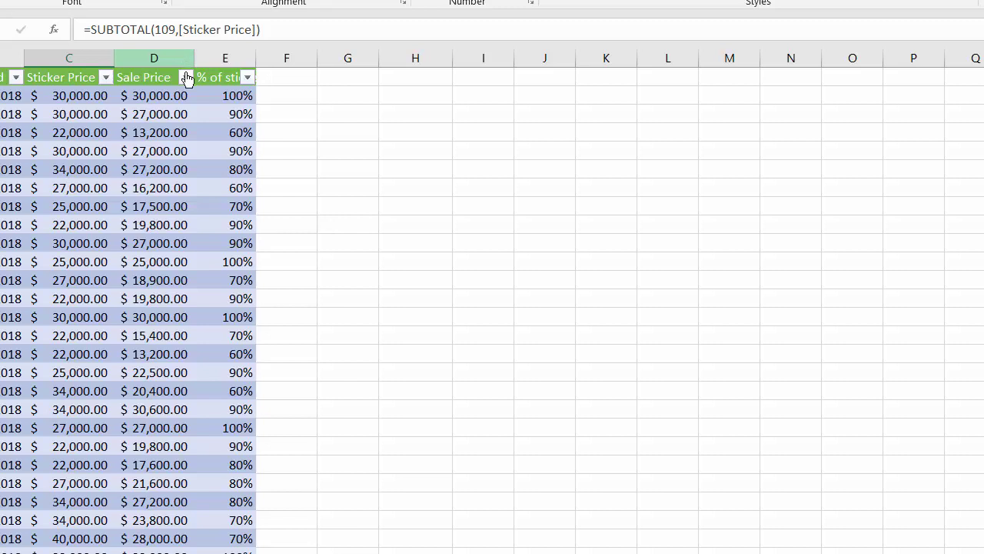
double_click(194, 50)
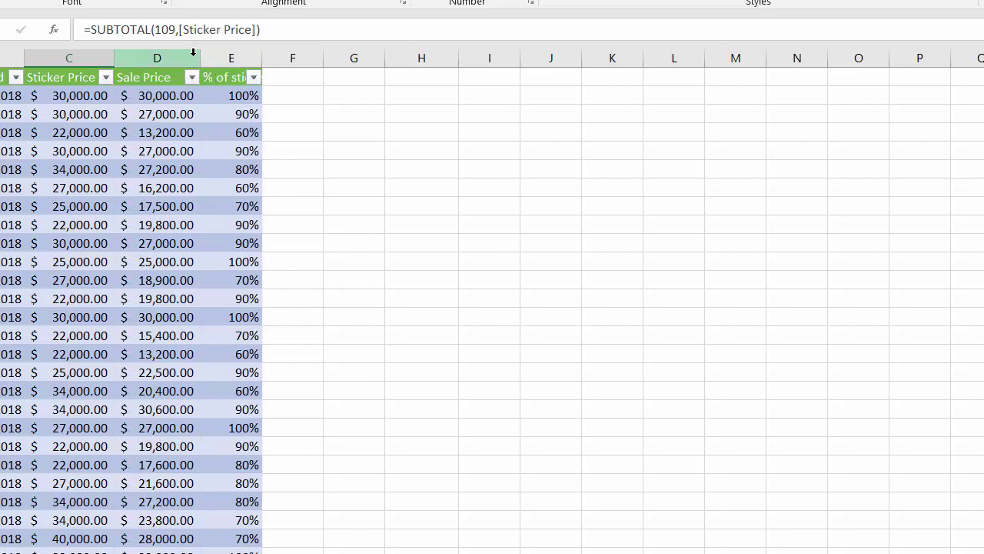
scroll(336, 192, "down", 5)
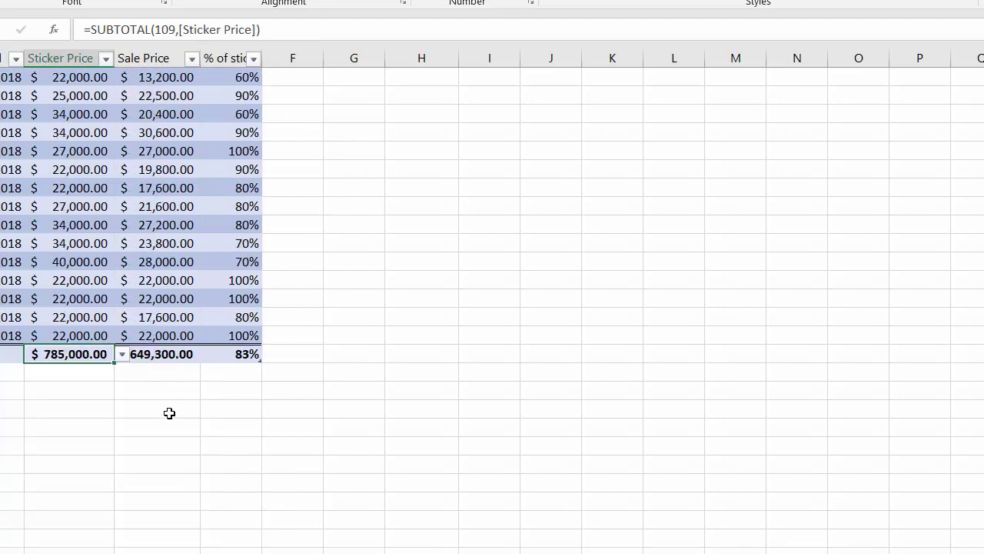
left_click(226, 409)
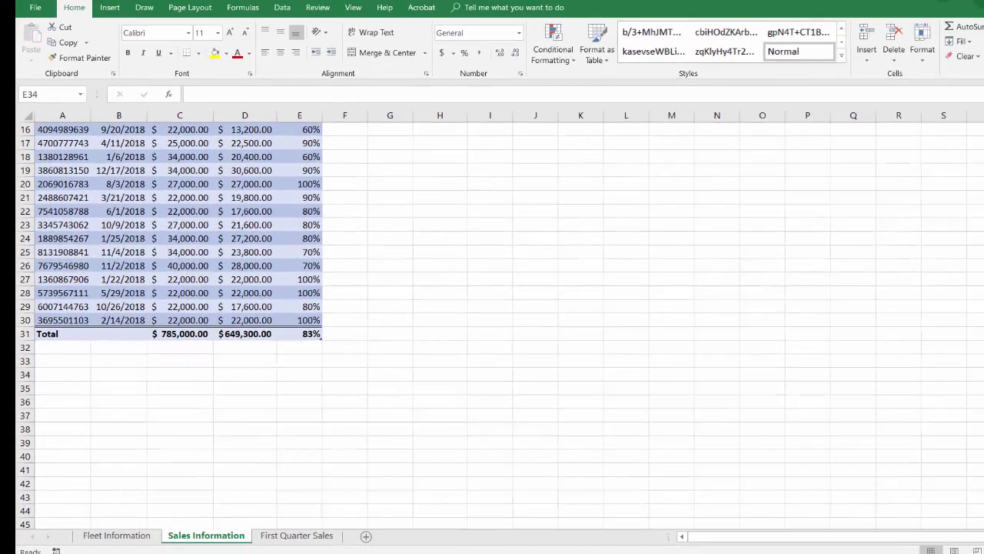
scroll(361, 265, "up", 5)
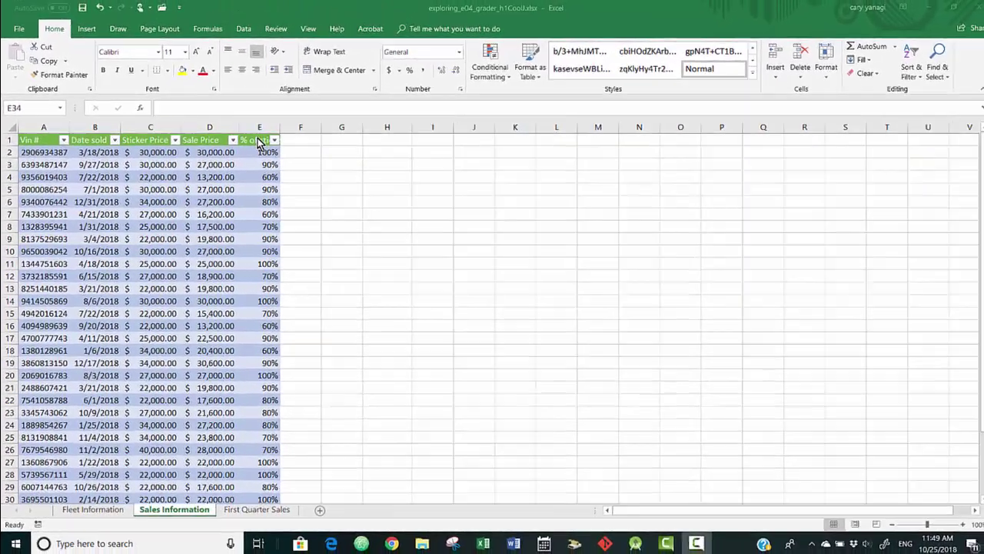
Step: Apply Solid Fill Blue data bars to the % of sticker column
left_click(254, 139)
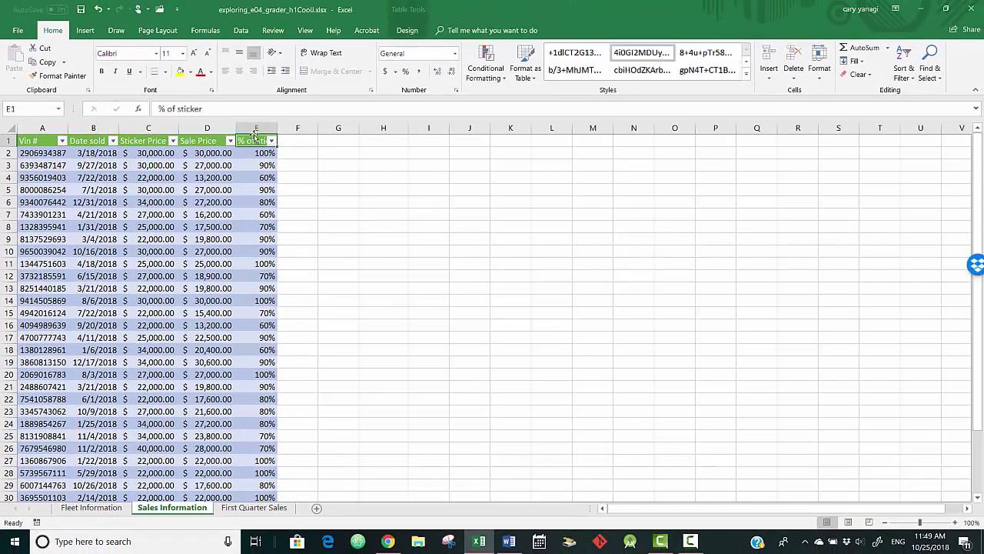
left_click(252, 143)
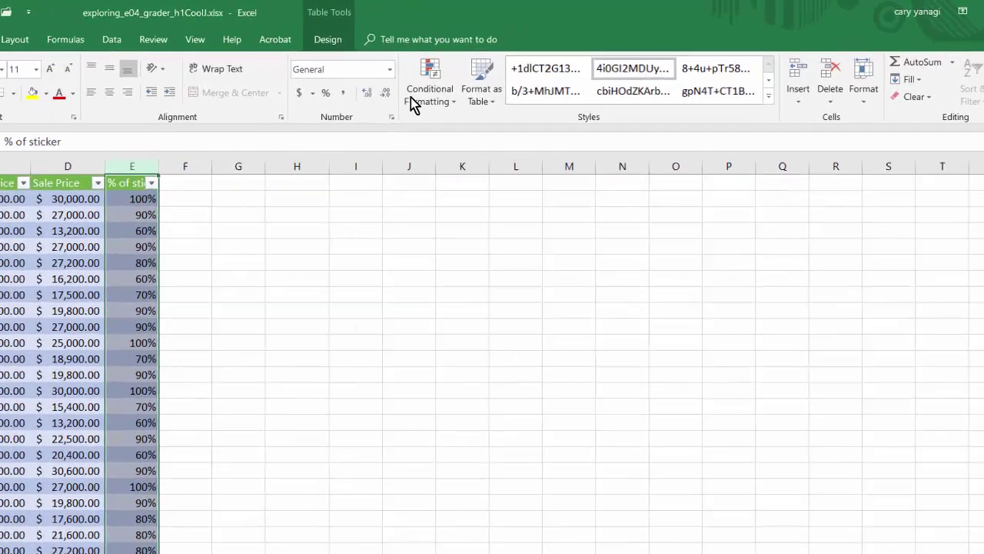
left_click(485, 70)
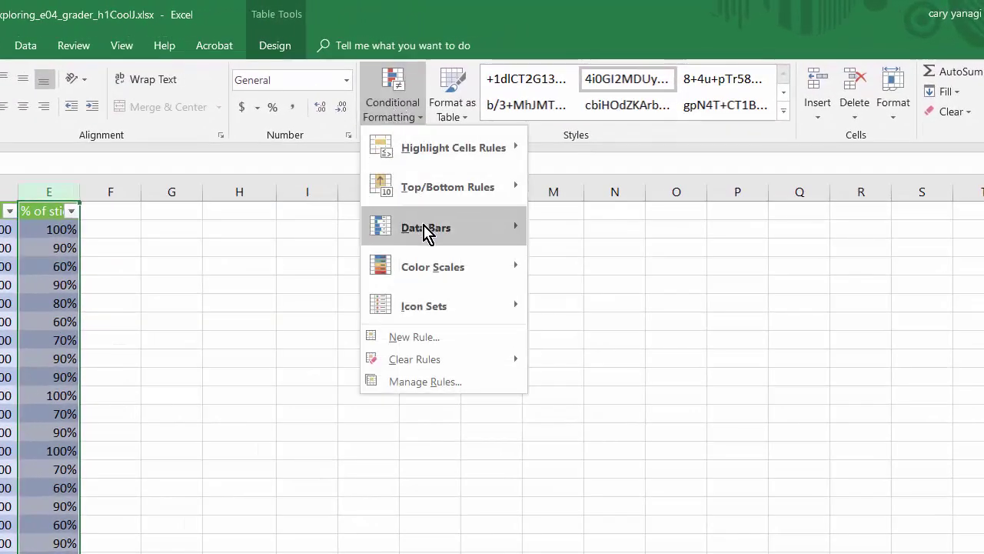
mouse_move(427, 229)
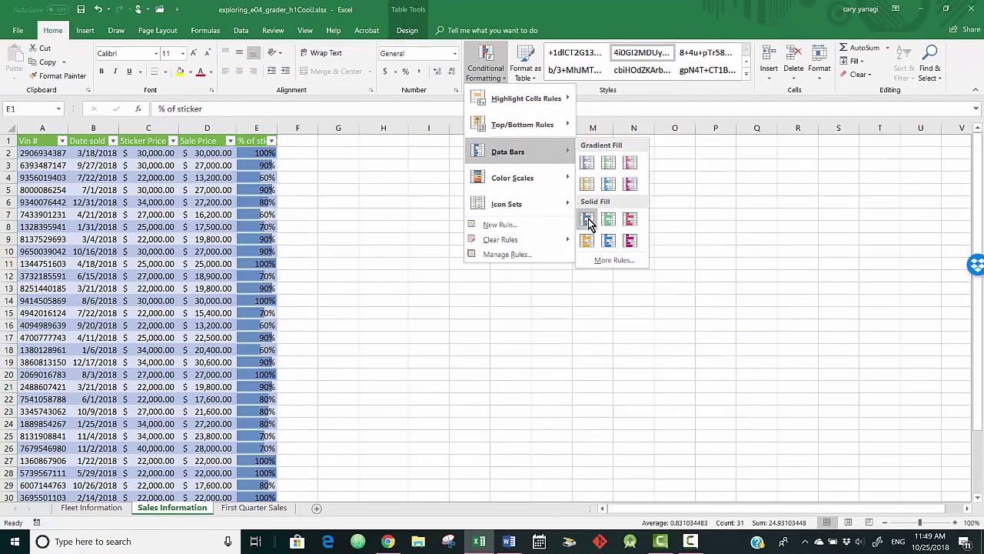
left_click(587, 221)
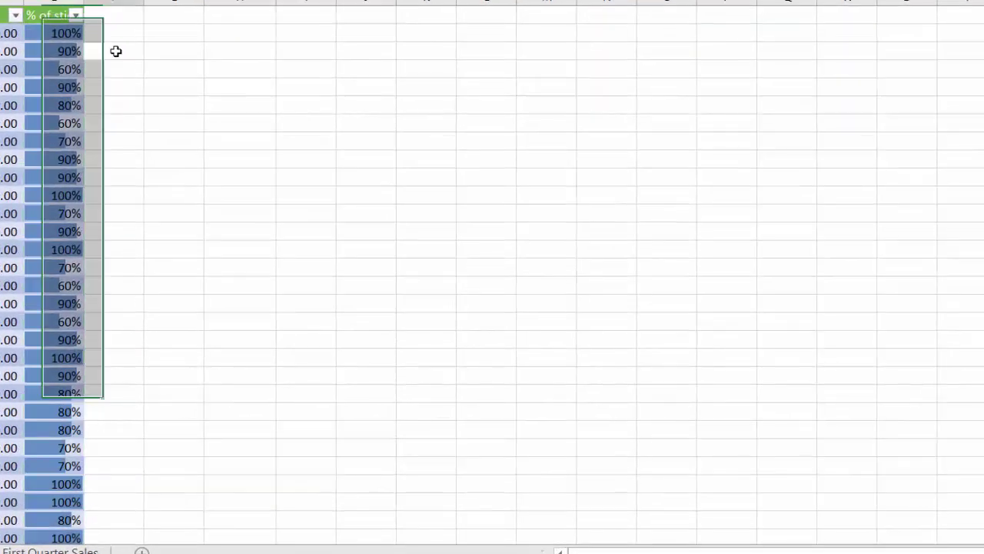
Step: Select the % of sticker values E2:E30, excluding the total row
left_click(297, 164)
left_click(60, 32)
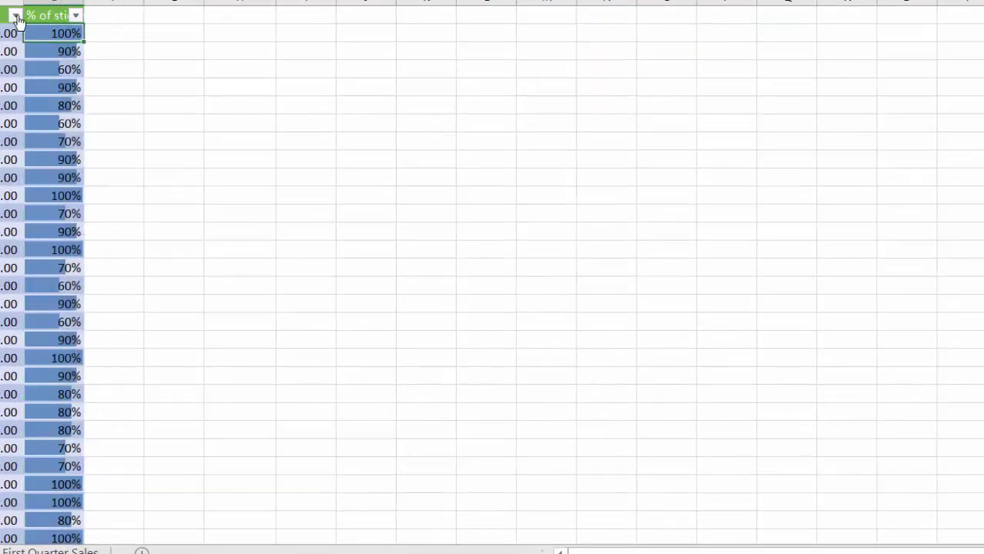
key("ctrl+shift+Down")
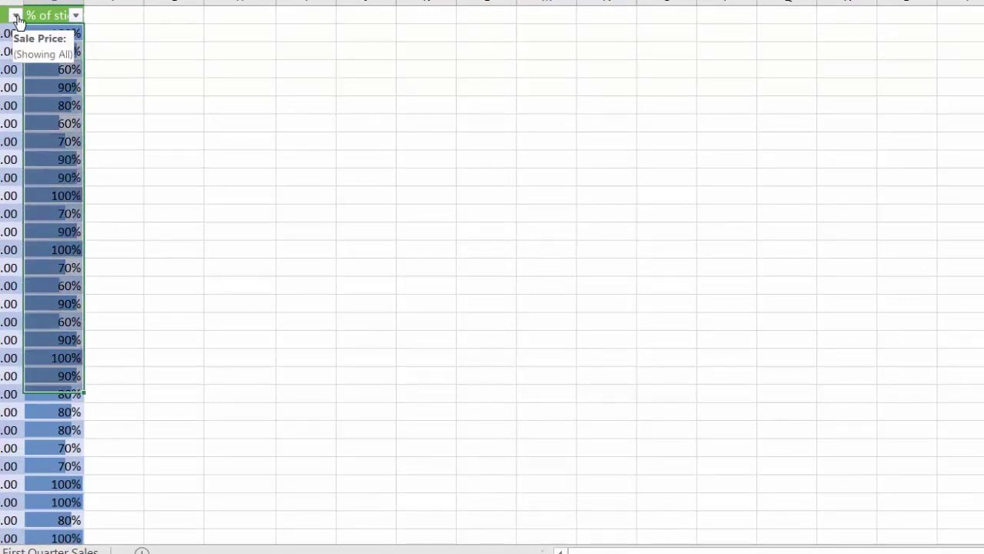
key("shift+Up")
key("shift+Up")
key("shift+Up")
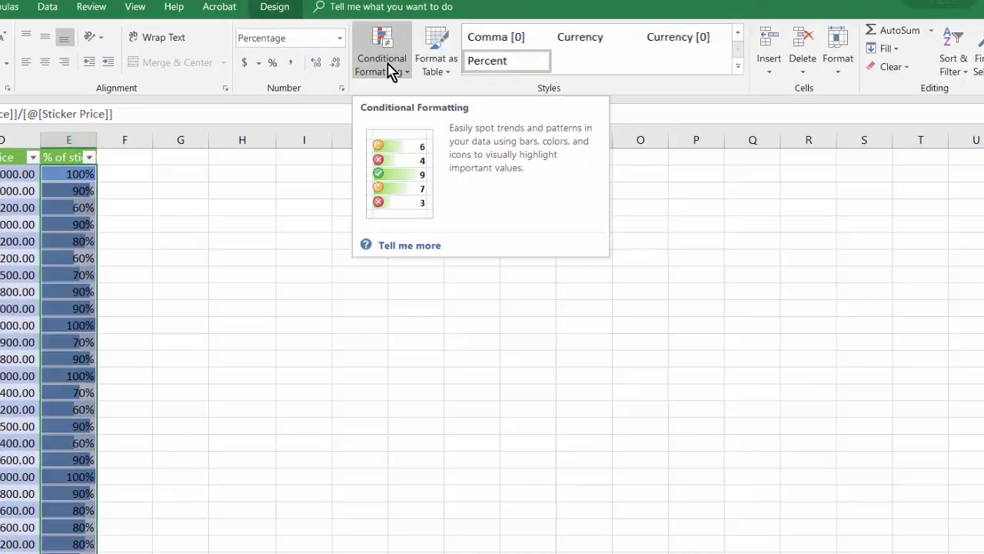
Step: Create a new rule for cell values less than or equal to 70%
left_click(490, 75)
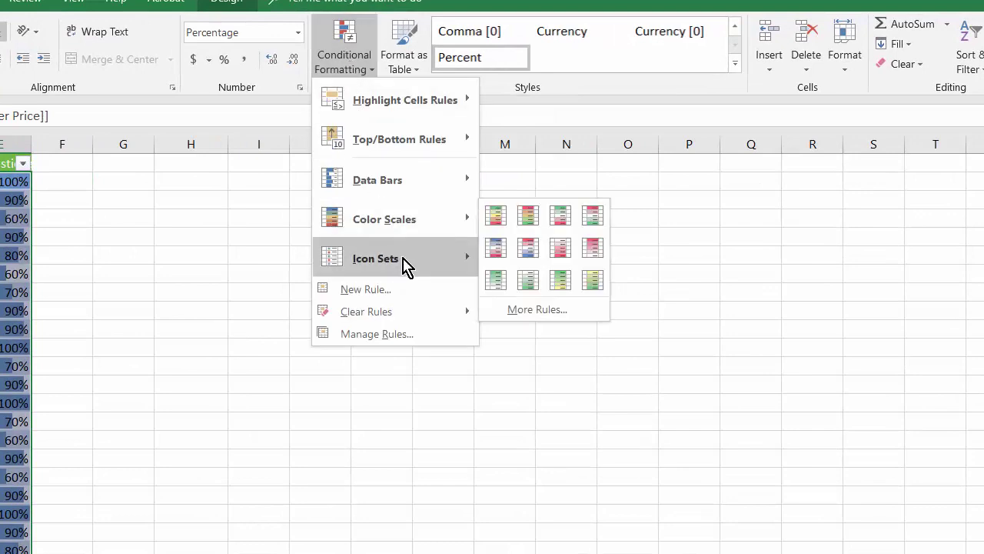
left_click(384, 291)
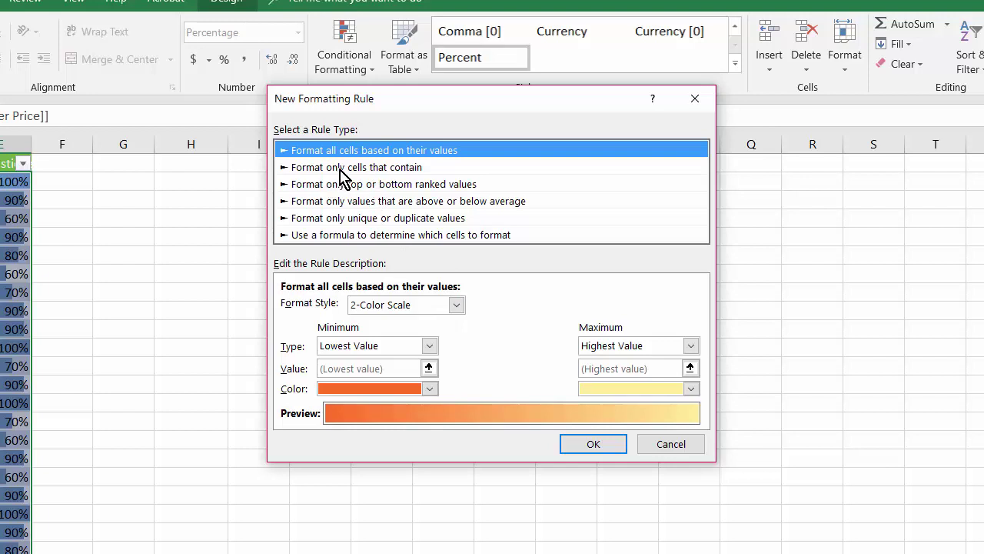
left_click(367, 171)
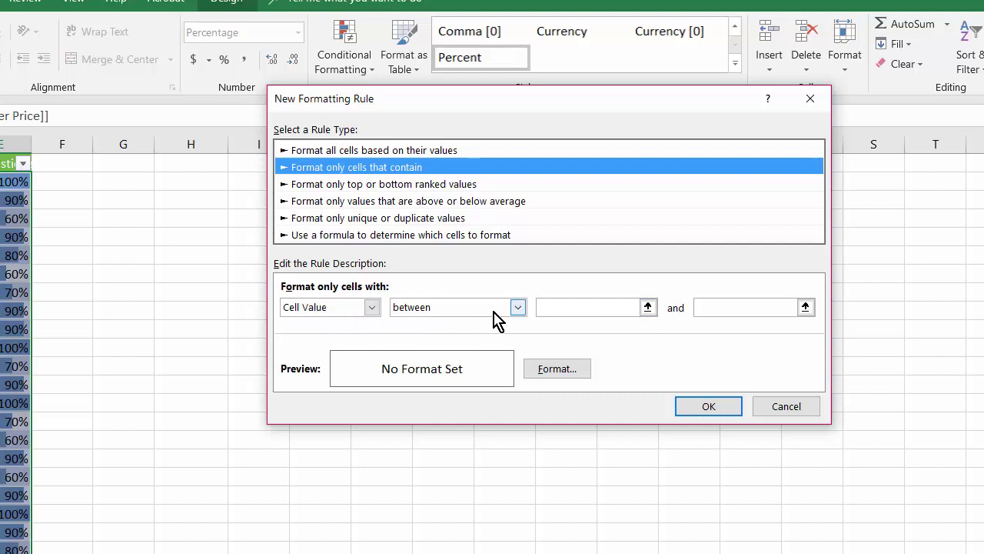
left_click(520, 308)
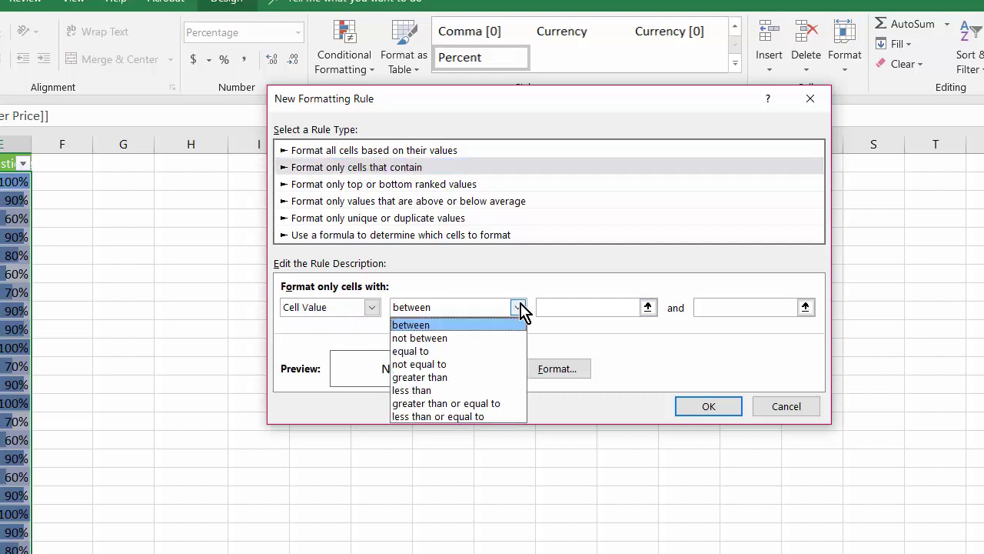
left_click(496, 423)
left_click(578, 308)
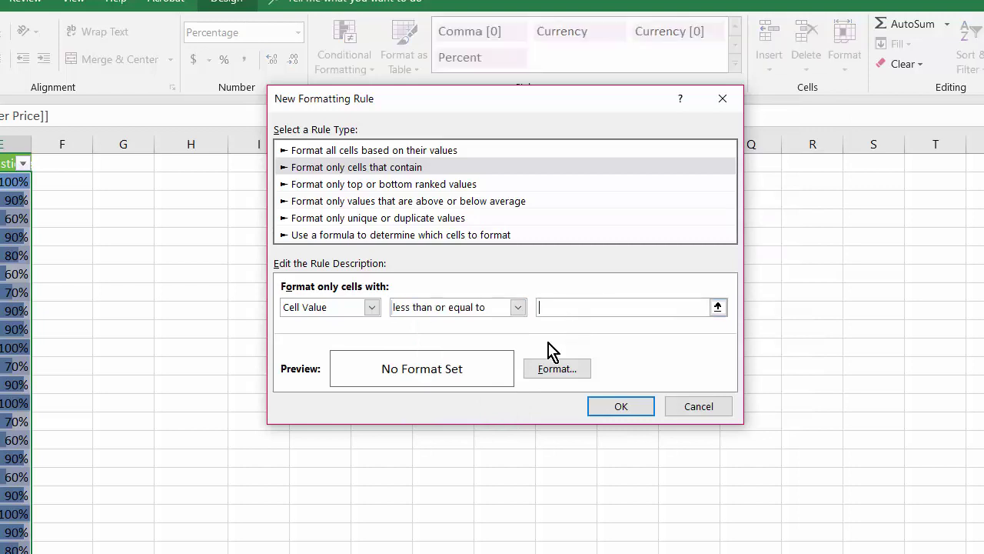
type(".7")
Step: Give matching cells yellow fill and bold font, and apply the rule
left_click(550, 366)
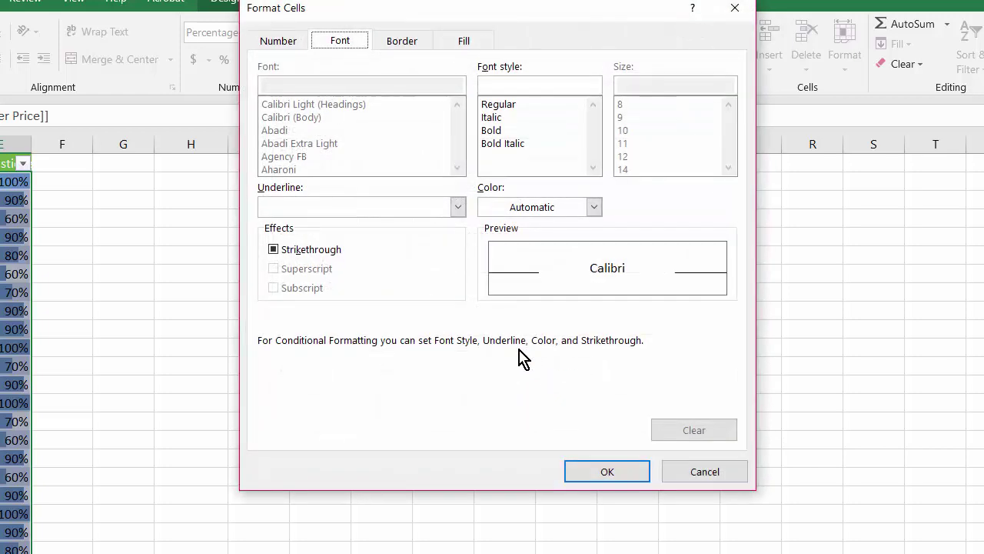
left_click(457, 43)
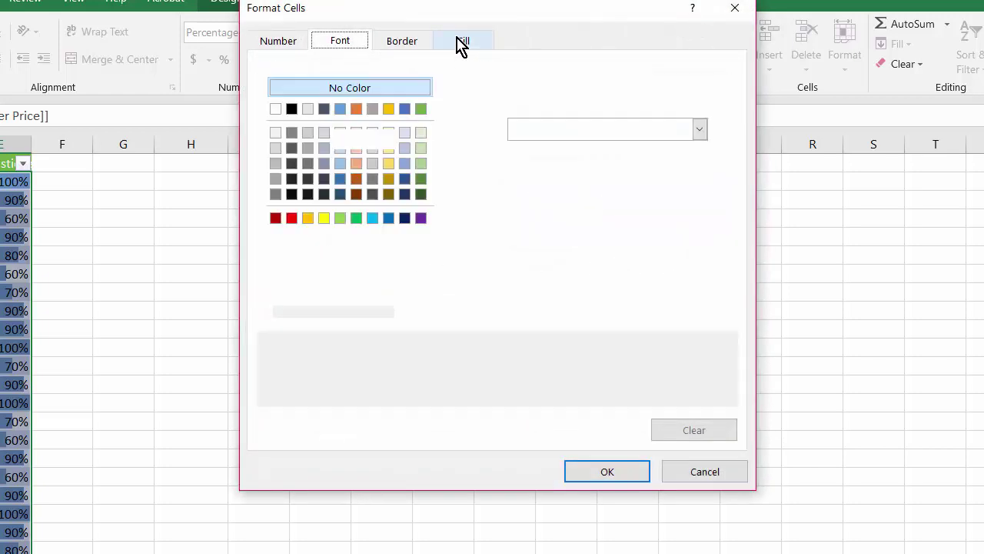
left_click(324, 218)
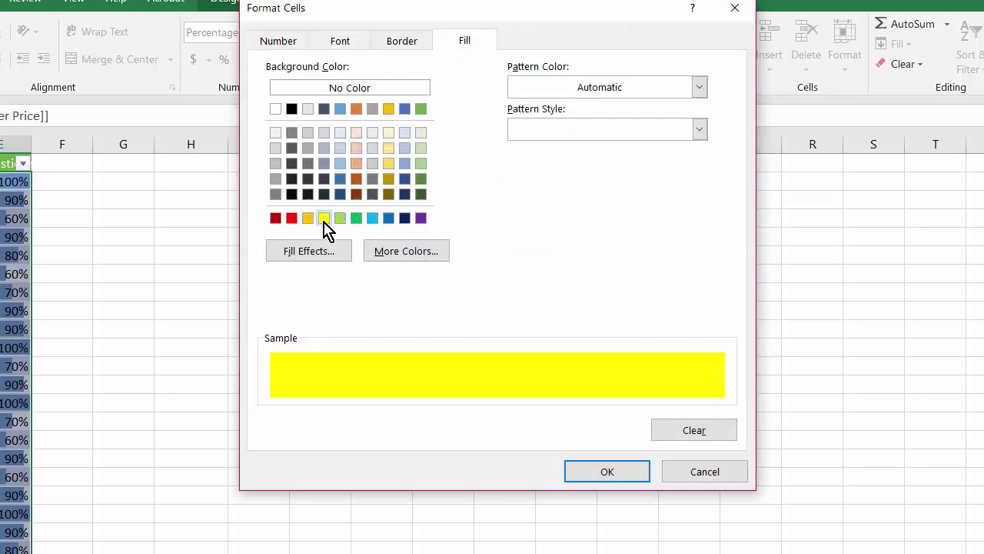
left_click(339, 41)
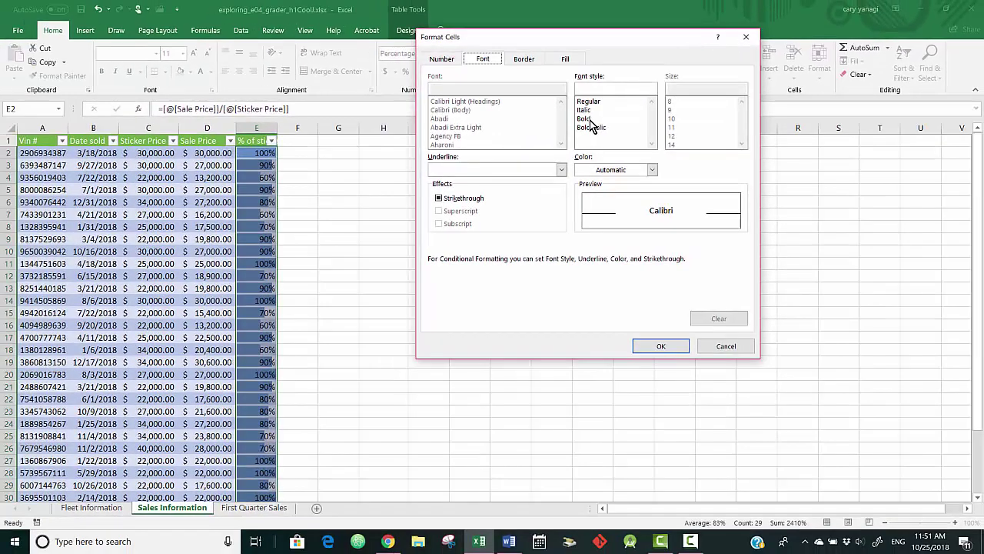
left_click(586, 118)
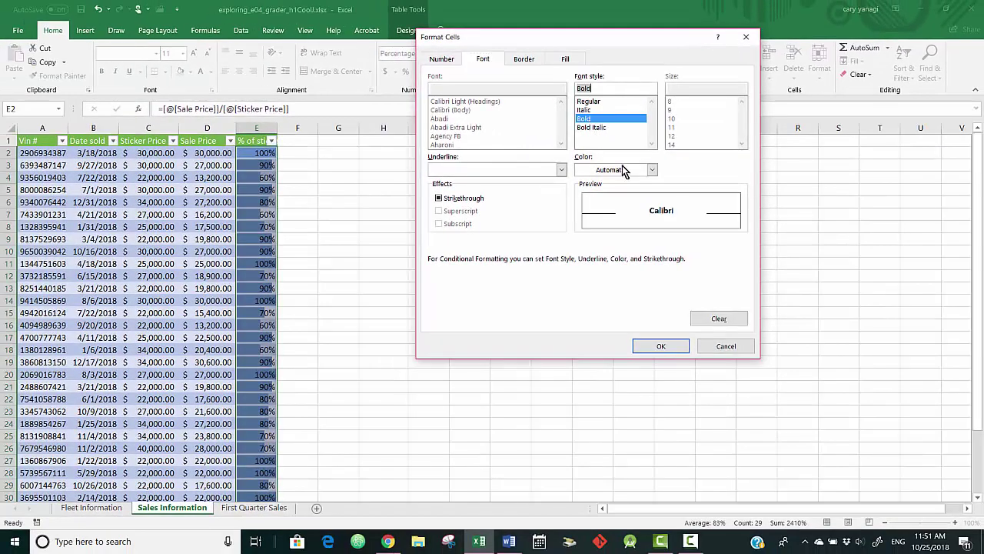
left_click(661, 347)
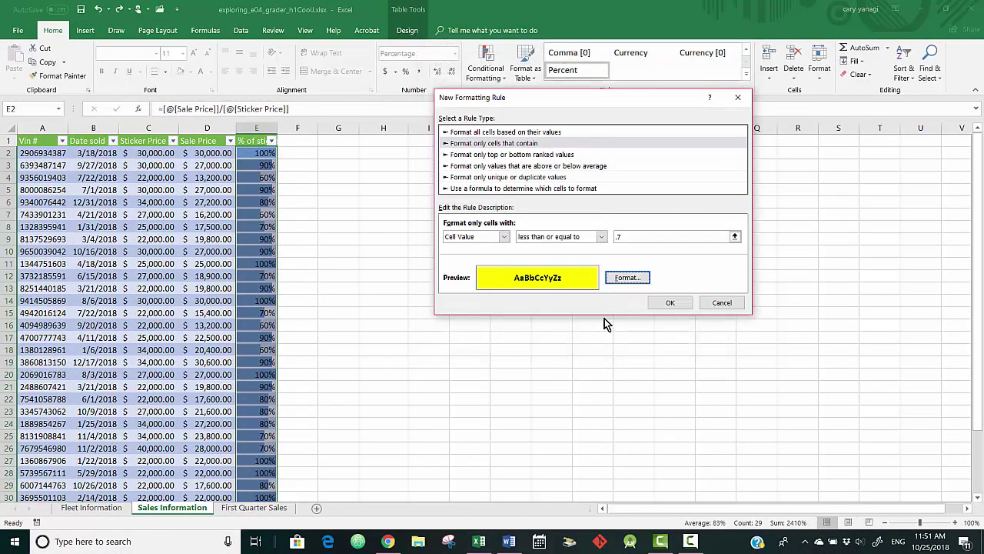
left_click(677, 303)
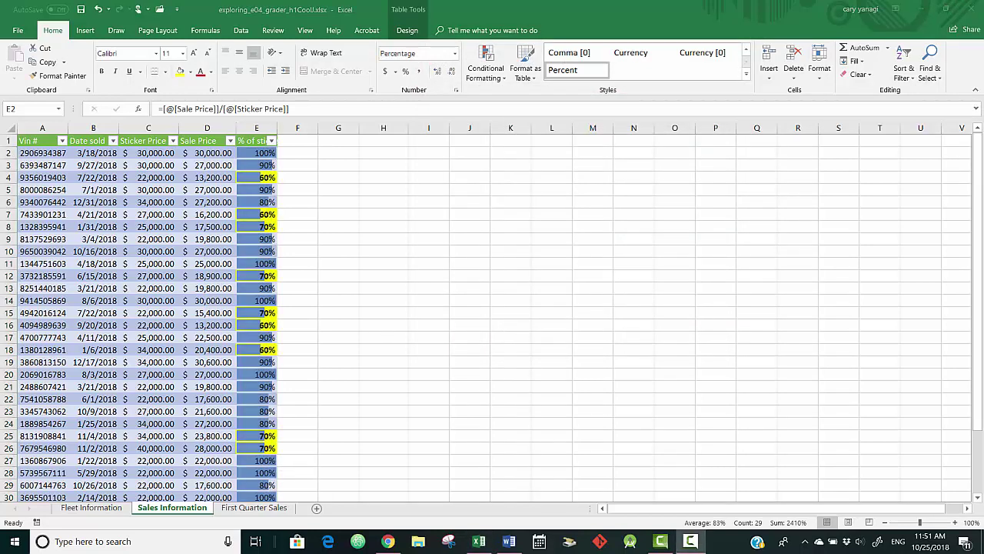
Step: Rename the 'First Quarter Sales' sheet tab to 'First Quarter' by removing ' Sales'
right_click(247, 514)
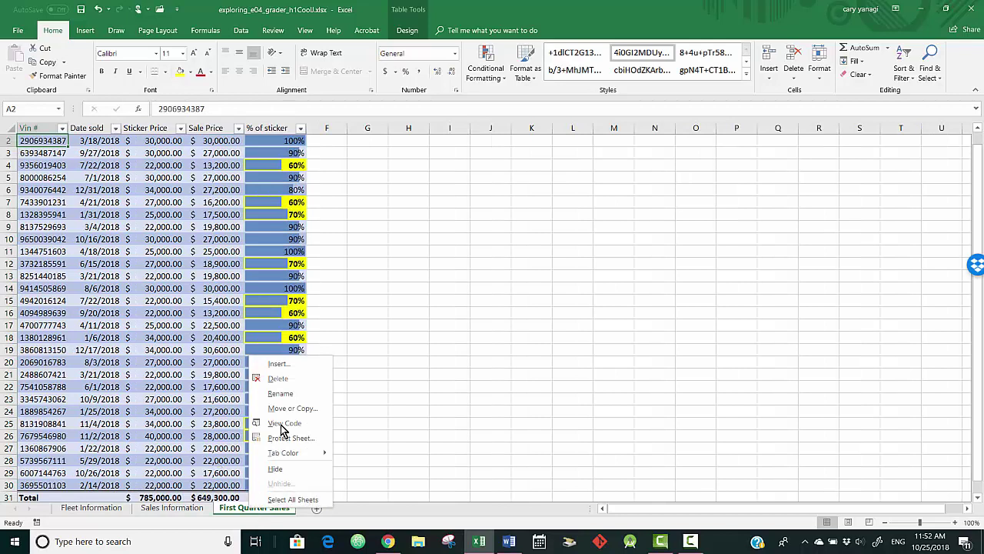
left_click(296, 396)
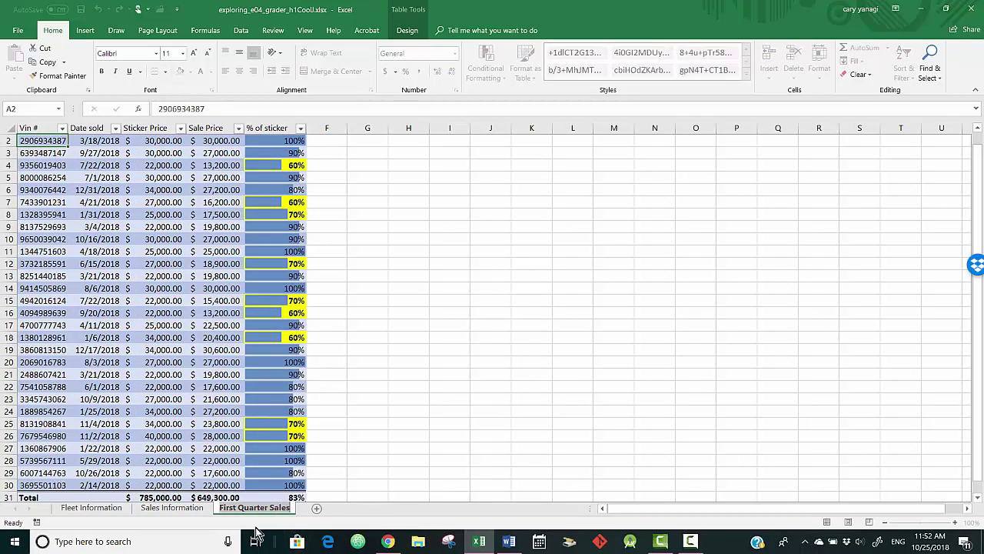
key("Return")
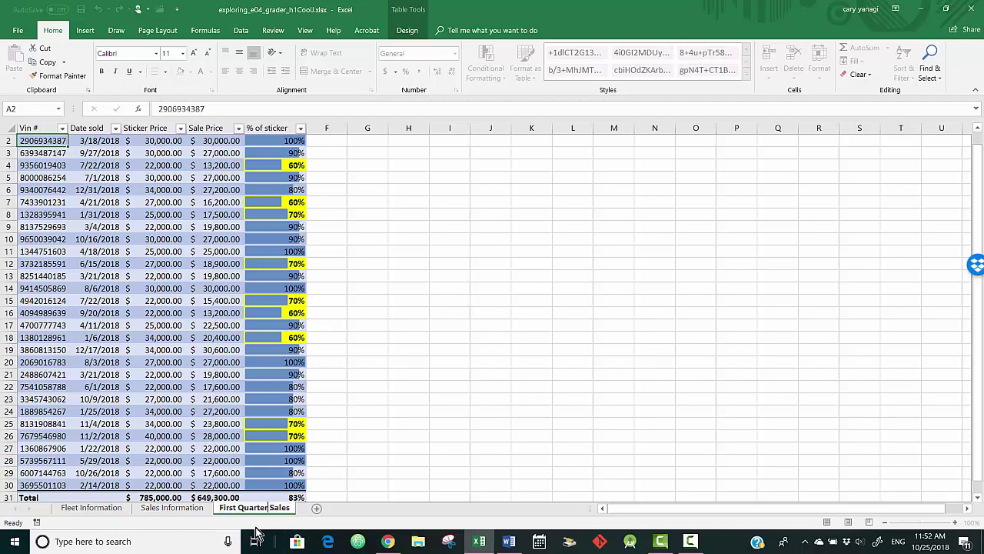
key("BackSpace")
key("BackSpace")
key("BackSpace")
key("BackSpace")
key("BackSpace")
key("BackSpace")
left_click(352, 461)
scroll(492, 307, "up", 1)
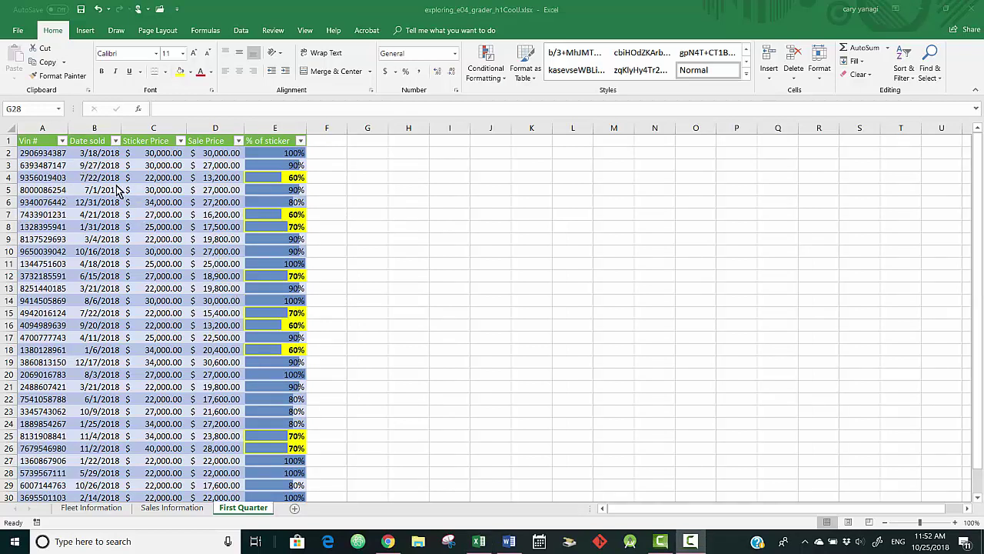
Step: Filter the Date sold column to January, February and March only
left_click(116, 142)
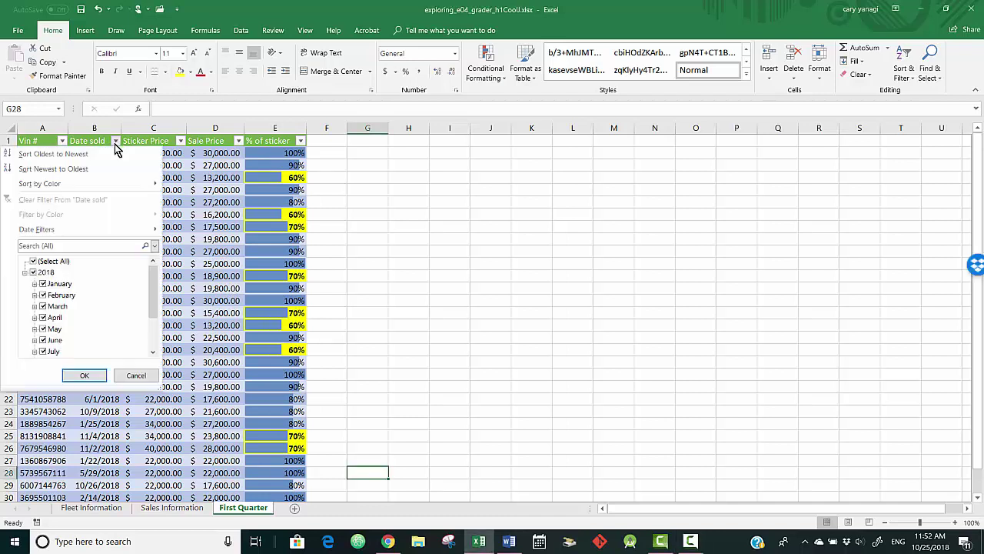
left_click(44, 262)
left_click(44, 284)
left_click(44, 295)
left_click(44, 306)
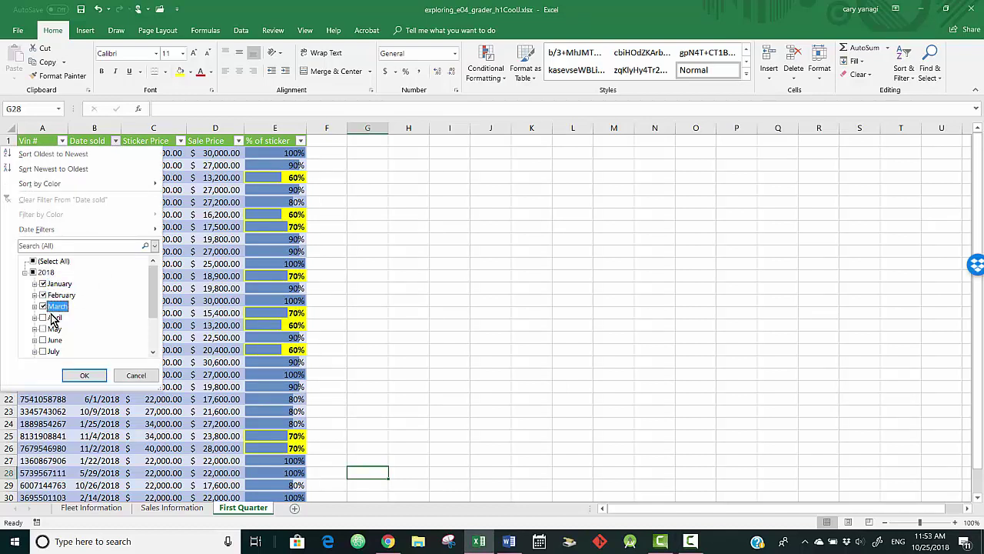
left_click(97, 376)
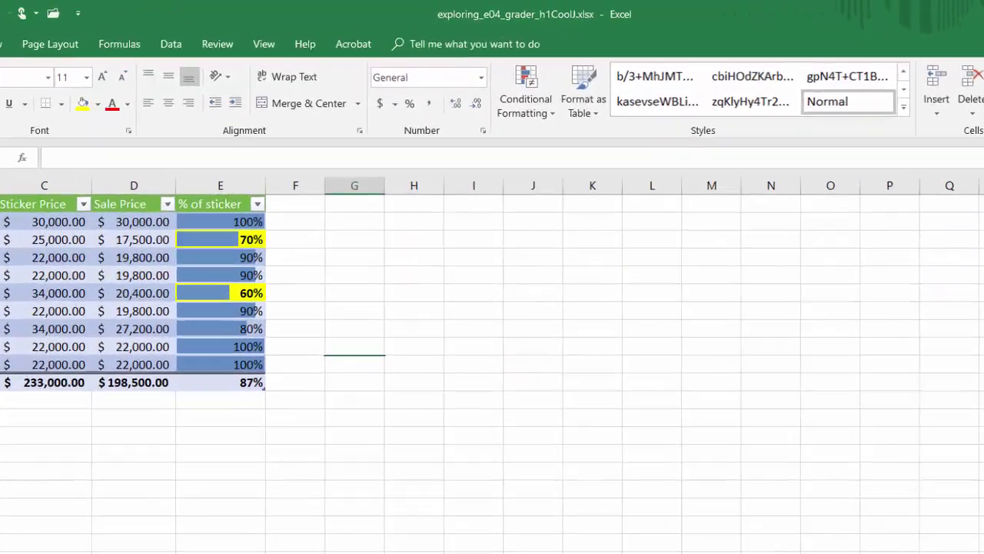
Step: Set a custom footer: author's name on the left, sheet name centre, file name right
left_click(60, 50)
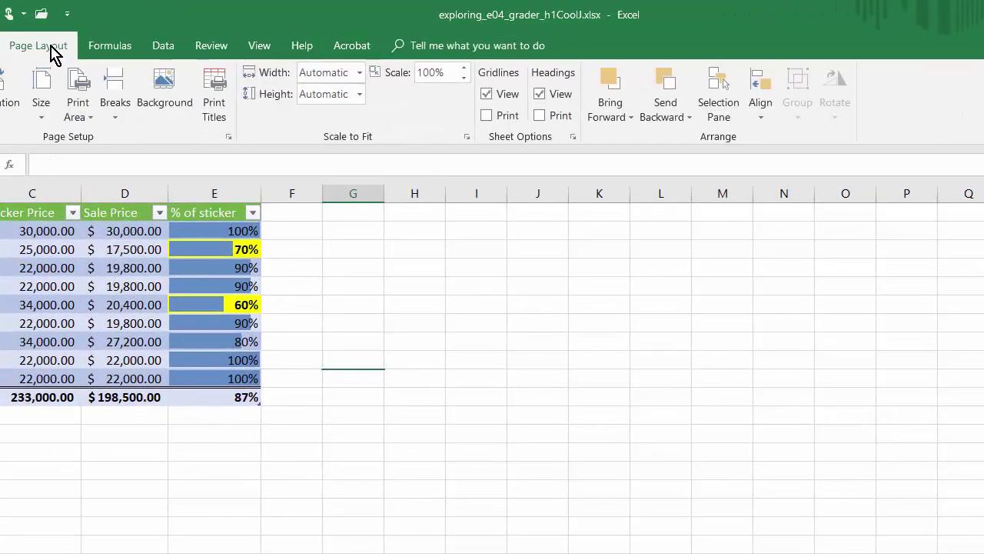
left_click(228, 136)
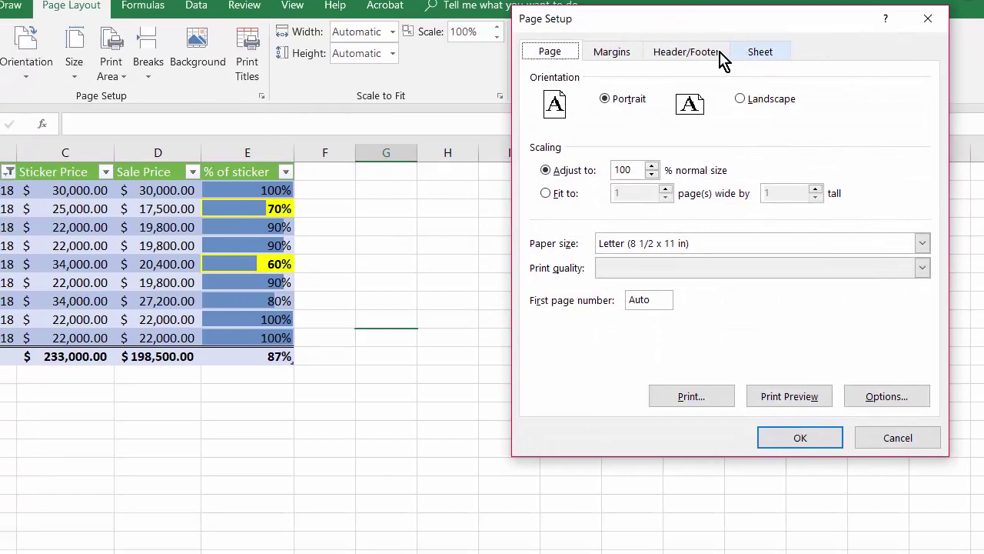
left_click(690, 94)
left_click(884, 2)
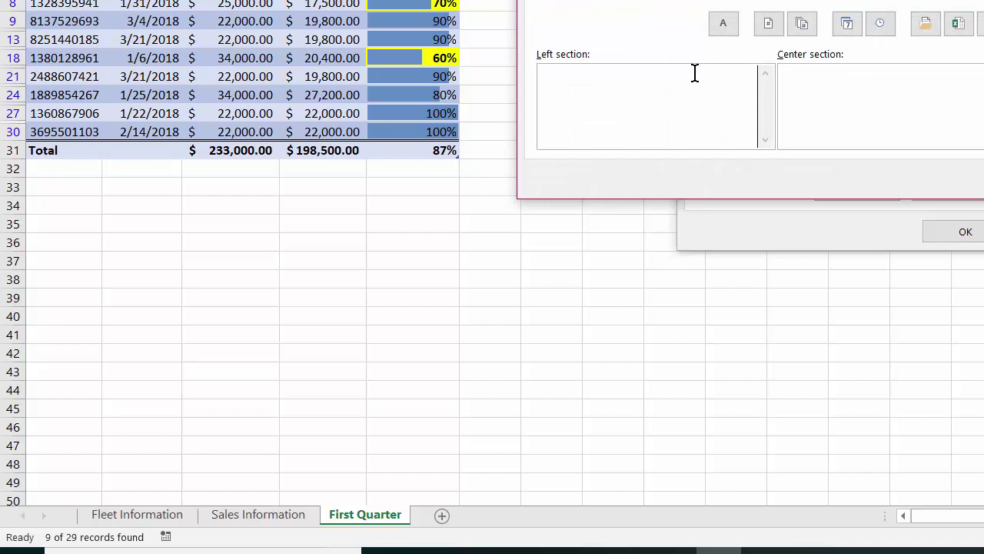
type("Joe Cool")
left_click(839, 79)
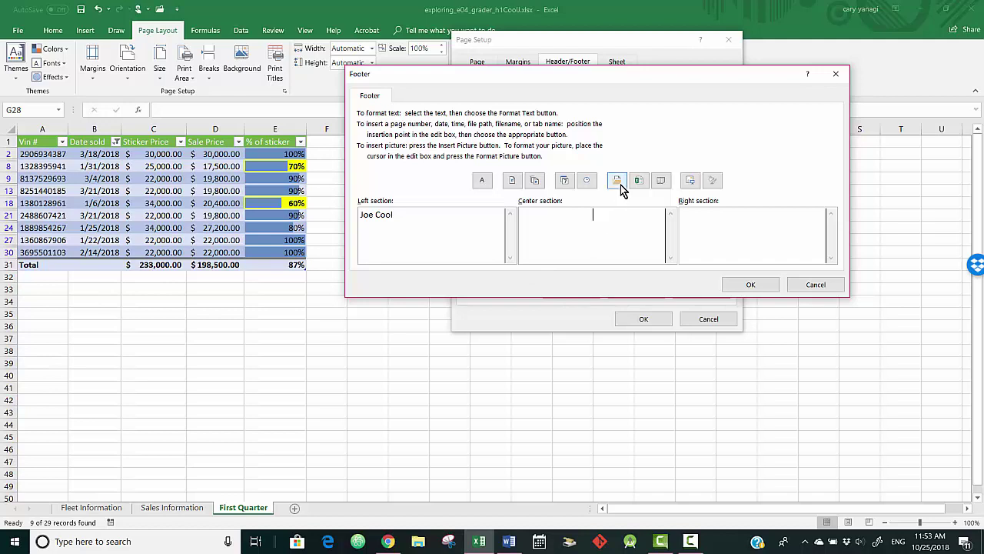
left_click(660, 182)
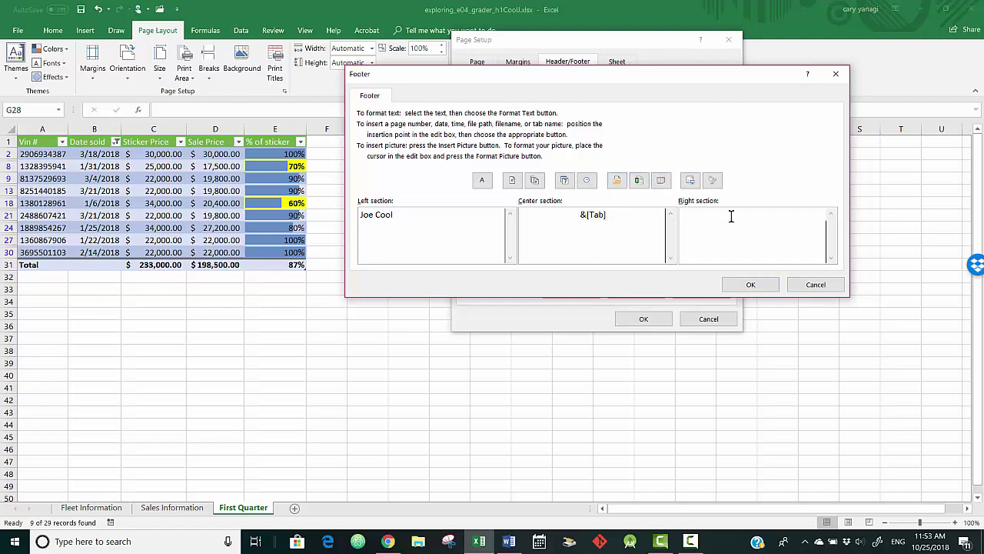
left_click(636, 188)
left_click(745, 285)
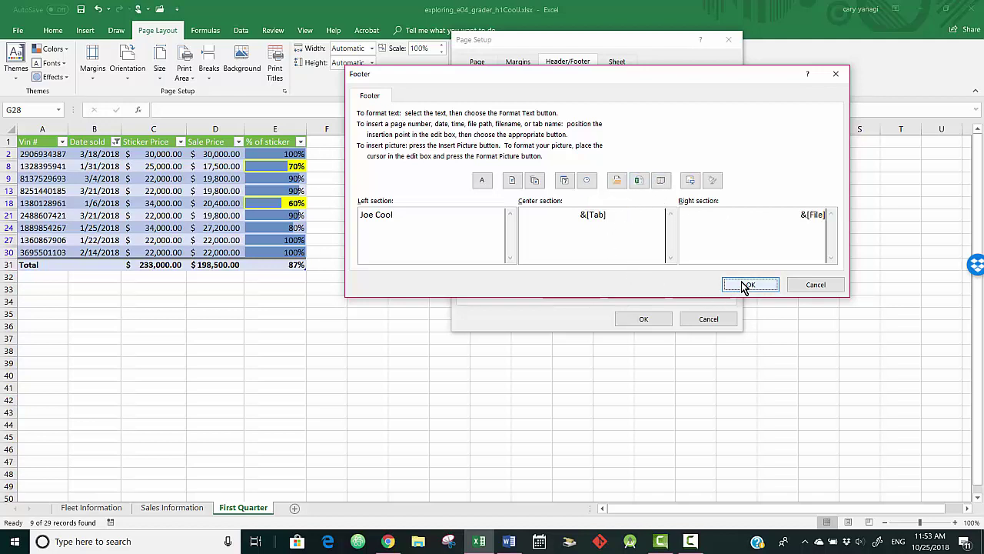
left_click(648, 319)
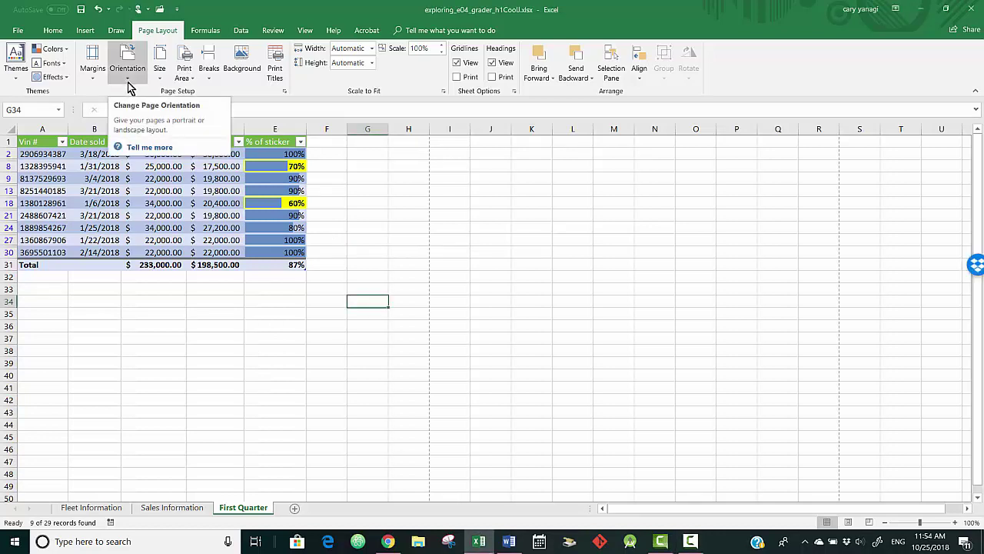
Step: Set Landscape orientation on First Quarter, Sales Information and Fleet Information in turn
left_click(128, 87)
left_click(152, 128)
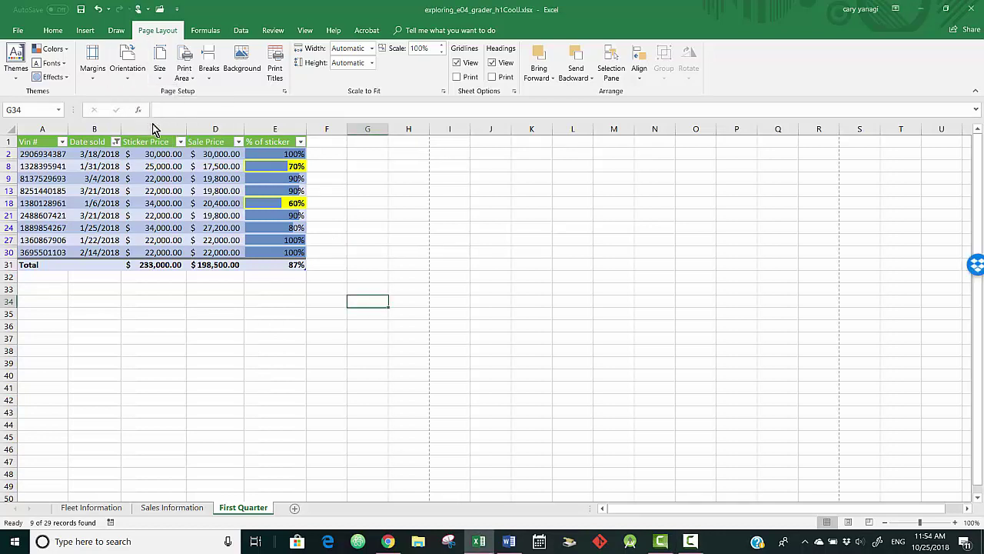
left_click(172, 508)
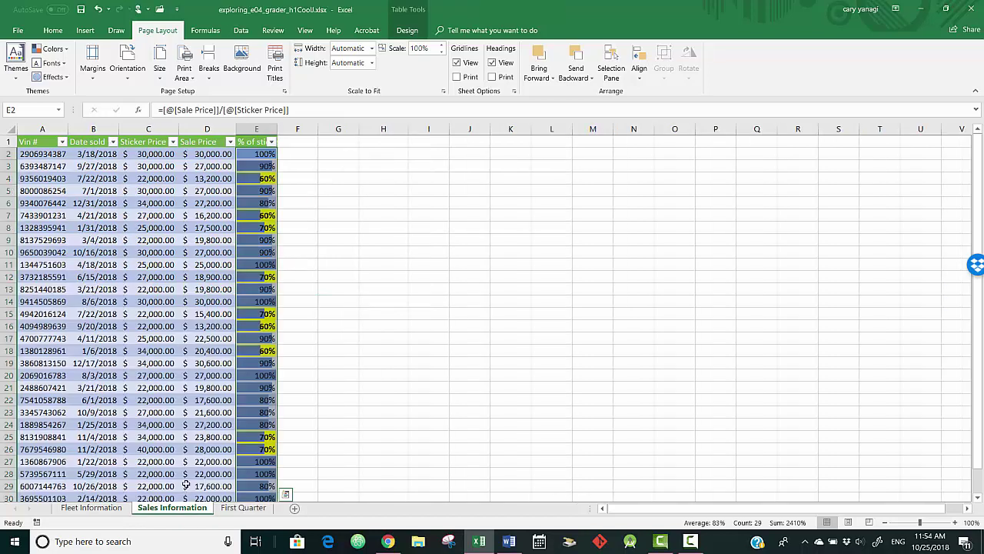
left_click(134, 77)
left_click(146, 125)
left_click(94, 509)
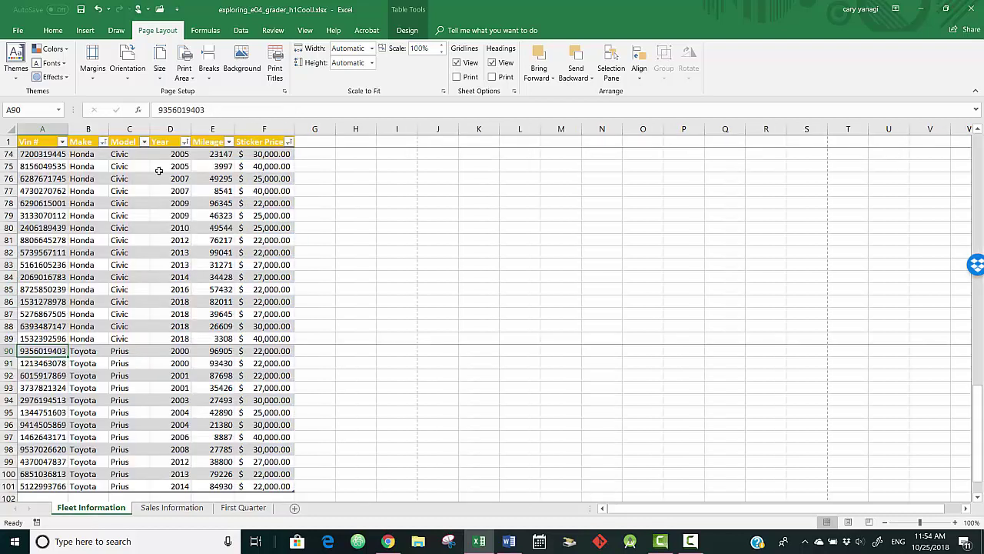
left_click(126, 77)
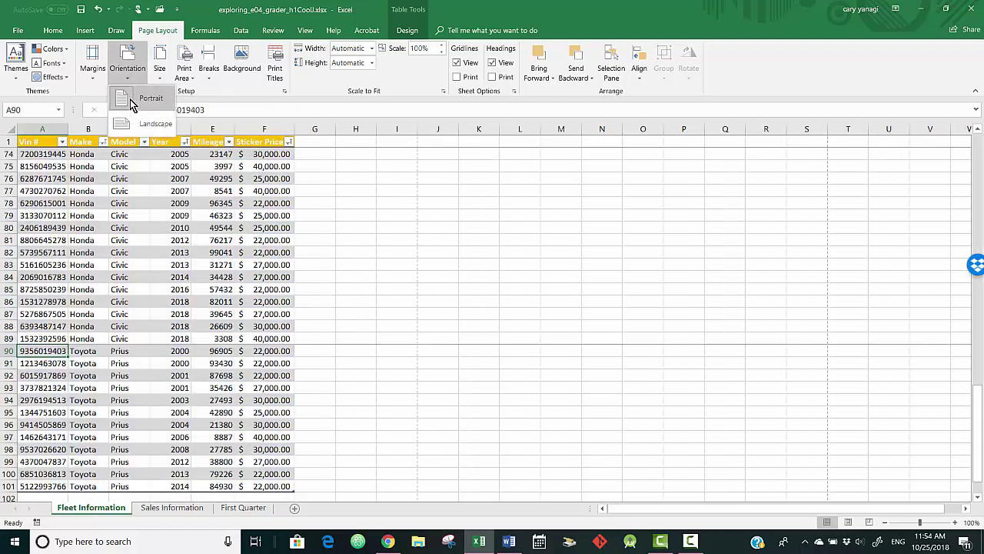
left_click(139, 125)
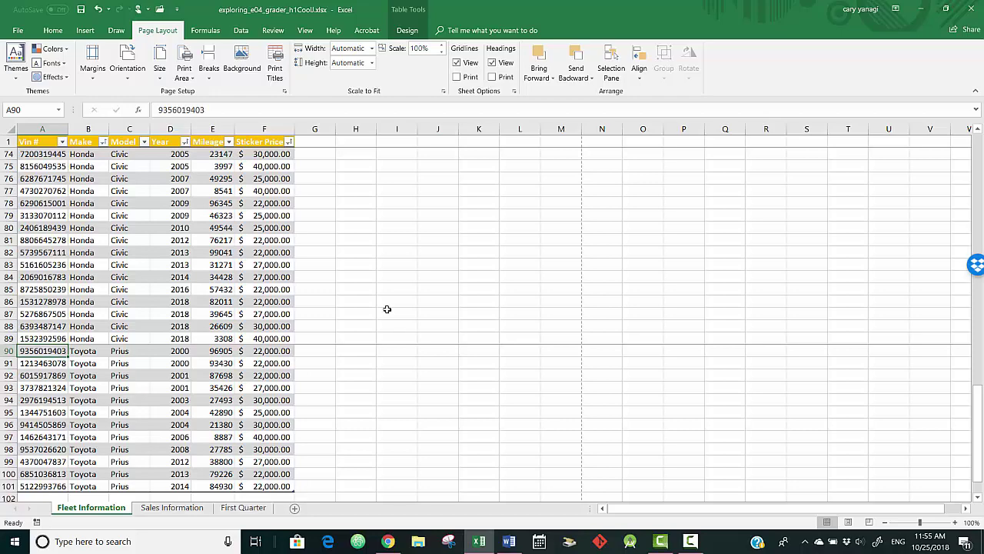
scroll(367, 343, "down", 2)
scroll(365, 343, "up", 1)
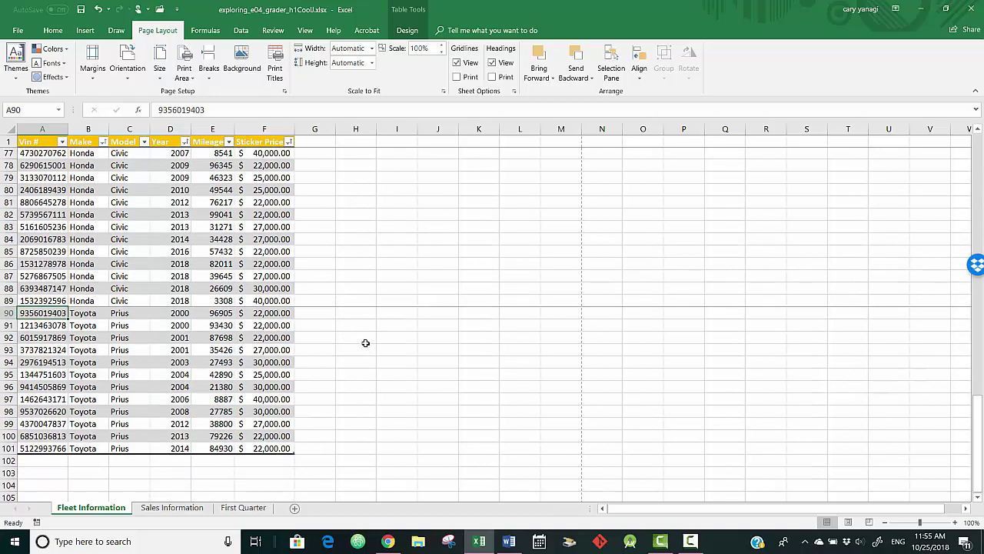